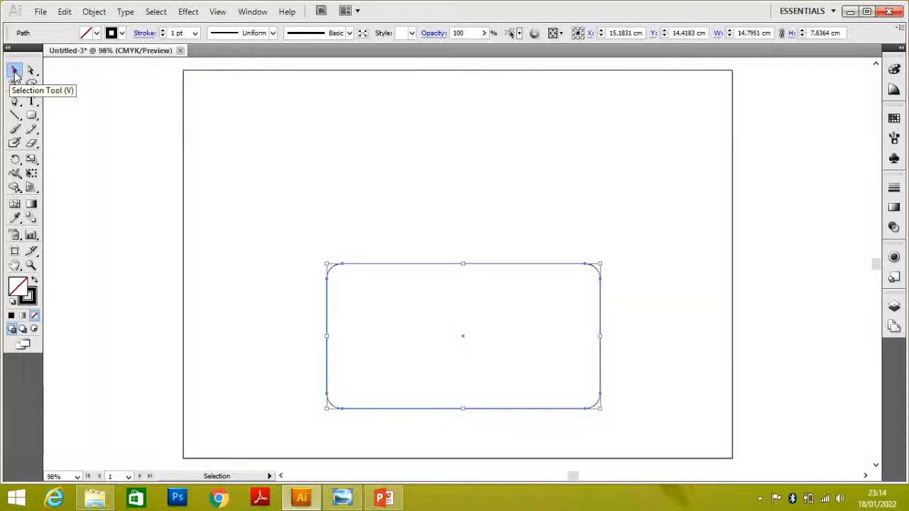
# Move the rounded rectangle slightly left and down on the artboard, and enlarge it from its upper-right corner to about 17.6 × 10.3 cm
pyautogui.moveTo(465, 315); pyautogui.dragTo(398, 280)
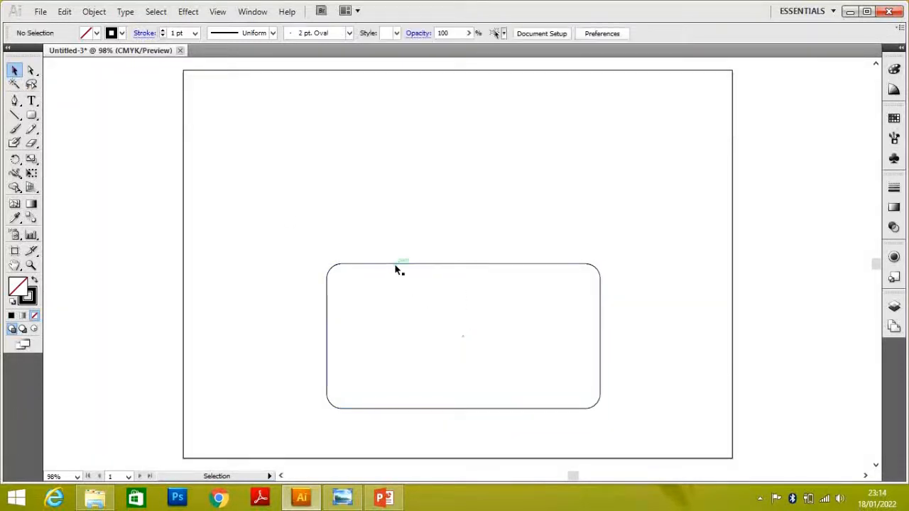
pyautogui.click(395, 265)
pyautogui.moveTo(396, 267); pyautogui.dragTo(359, 273)
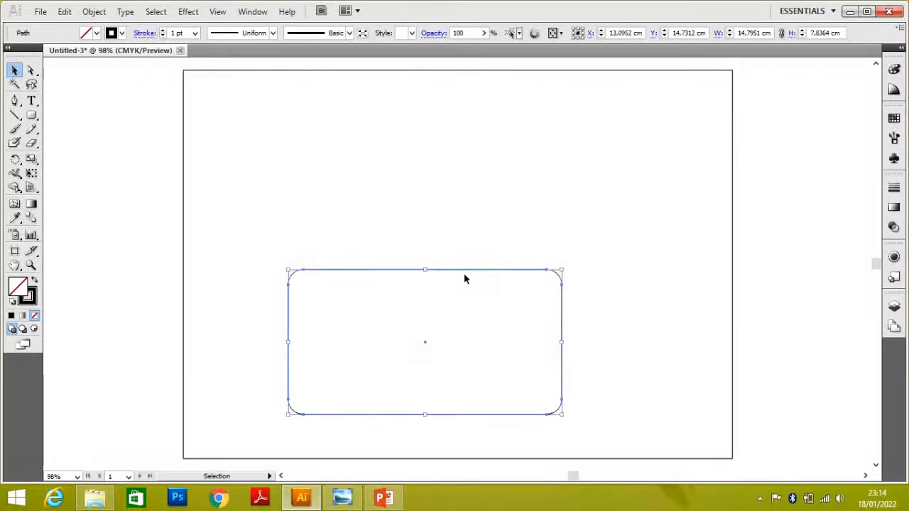
pyautogui.moveTo(463, 271); pyautogui.dragTo(476, 276)
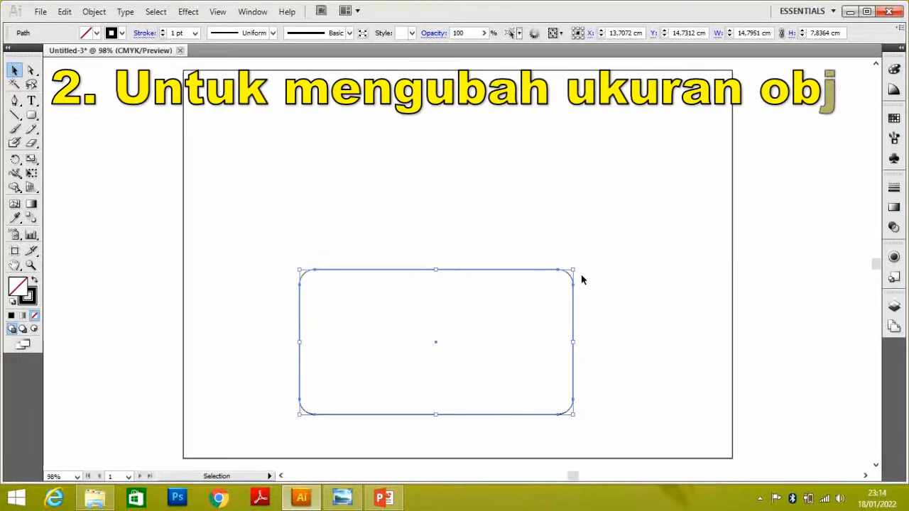
pyautogui.moveTo(572, 271); pyautogui.dragTo(596, 237)
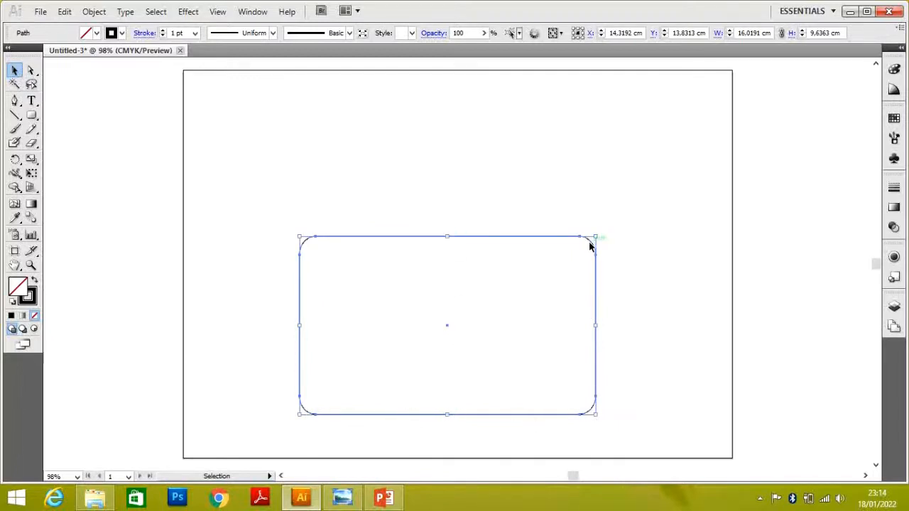
pyautogui.moveTo(598, 234); pyautogui.dragTo(626, 223)
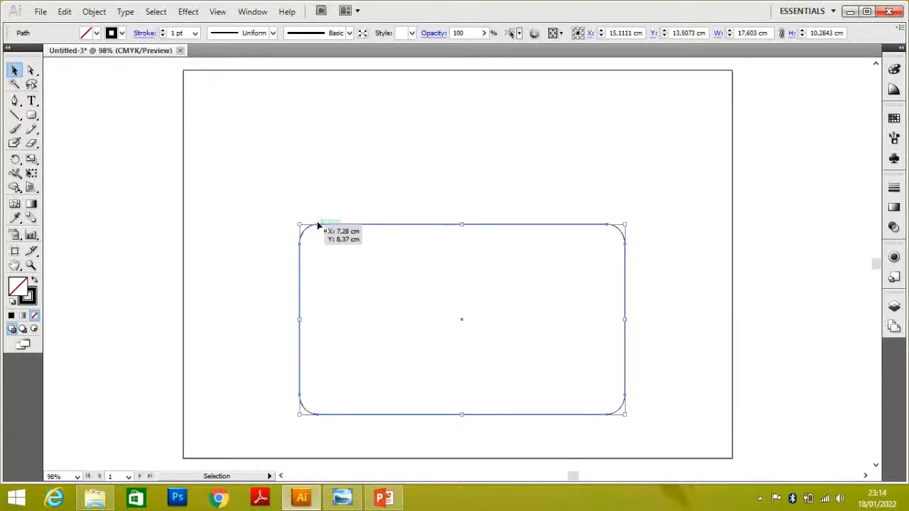
# Reshape the rounded rectangle's upper-left corner with Direct Selection, moving its top anchor to the right and its side anchor far up and left
pyautogui.click(31, 71)
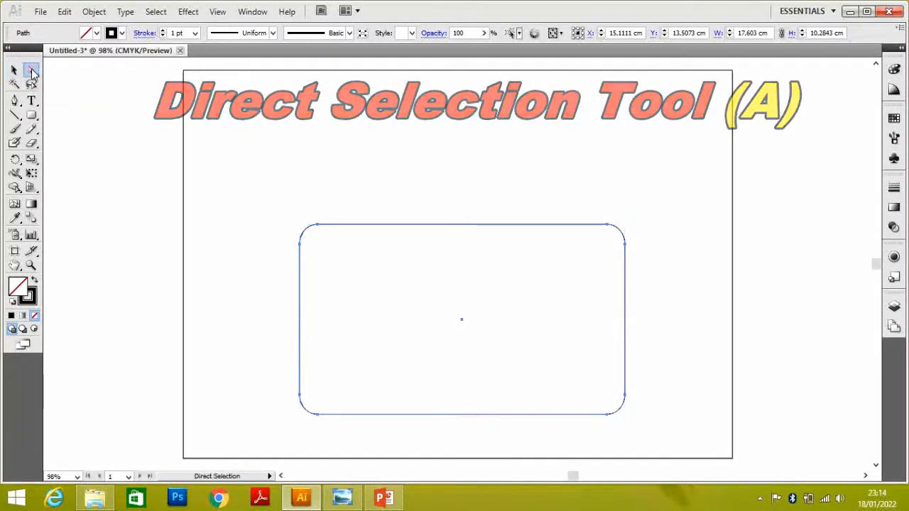
pyautogui.moveTo(319, 229)
pyautogui.mouseDown()
pyautogui.moveTo(334, 225)
pyautogui.moveTo(324, 229)
pyautogui.mouseUp()
pyautogui.click(325, 229)
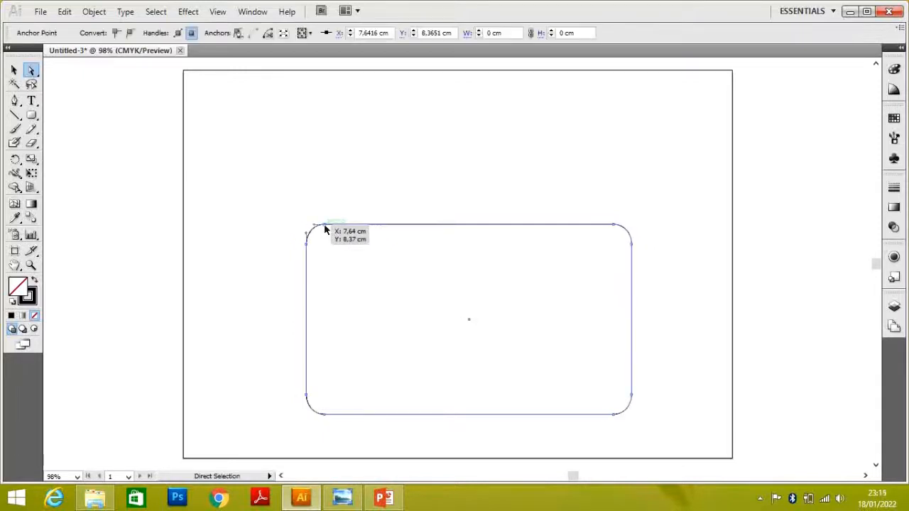
pyautogui.moveTo(324, 225); pyautogui.dragTo(380, 225)
pyautogui.click(307, 245)
pyautogui.moveTo(308, 247); pyautogui.dragTo(218, 179)
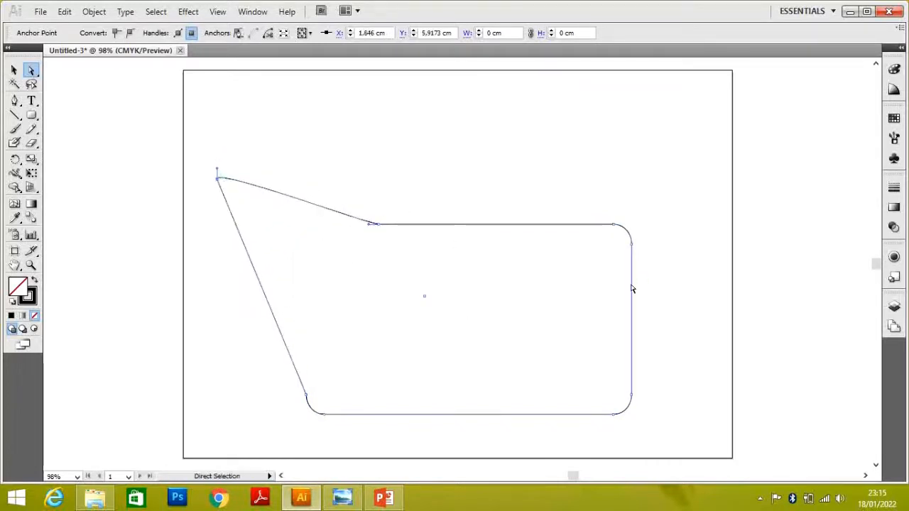
# Pull the upper-right corner's side anchor deep inward and its top anchor outward, and shift both lower-left corner anchors up and left
pyautogui.click(632, 246)
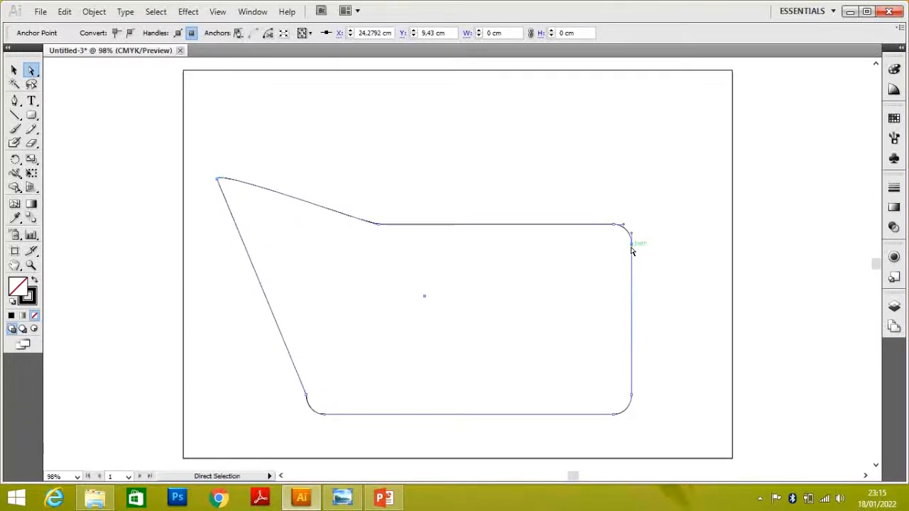
pyautogui.moveTo(632, 246); pyautogui.dragTo(487, 330)
pyautogui.click(615, 227)
pyautogui.moveTo(615, 227); pyautogui.dragTo(668, 180)
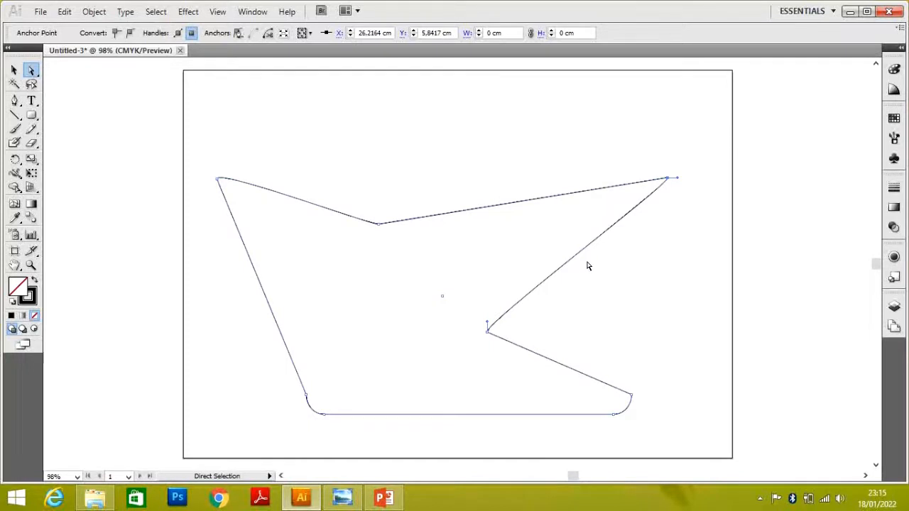
pyautogui.moveTo(310, 399); pyautogui.dragTo(244, 369)
pyautogui.moveTo(323, 417); pyautogui.dragTo(270, 402)
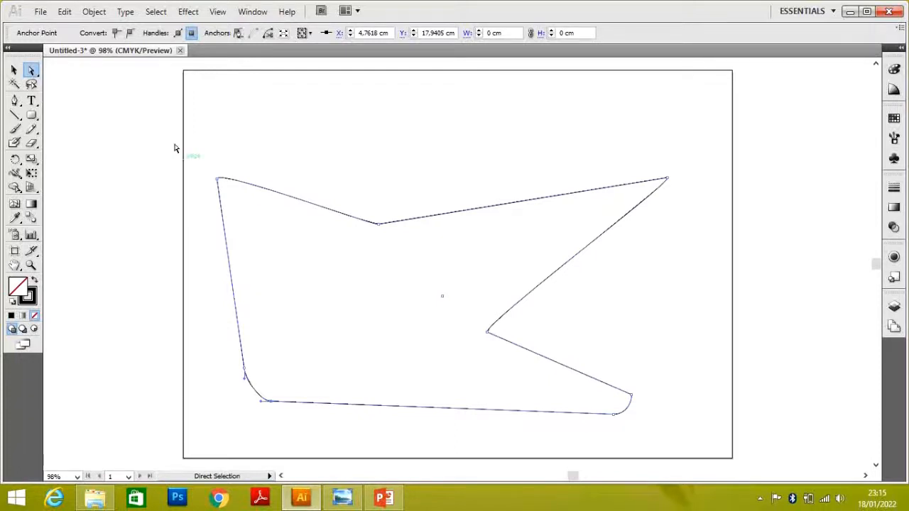
# Draw a rectangle about 9.3 × 4.4 cm above the reshaped figure
pyautogui.click(33, 114)
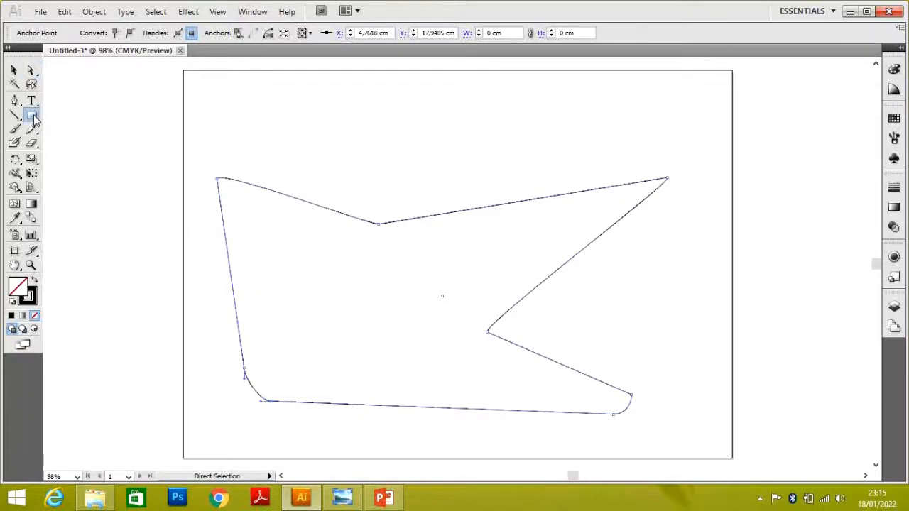
pyautogui.click(83, 119)
pyautogui.moveTo(390, 92); pyautogui.dragTo(564, 173)
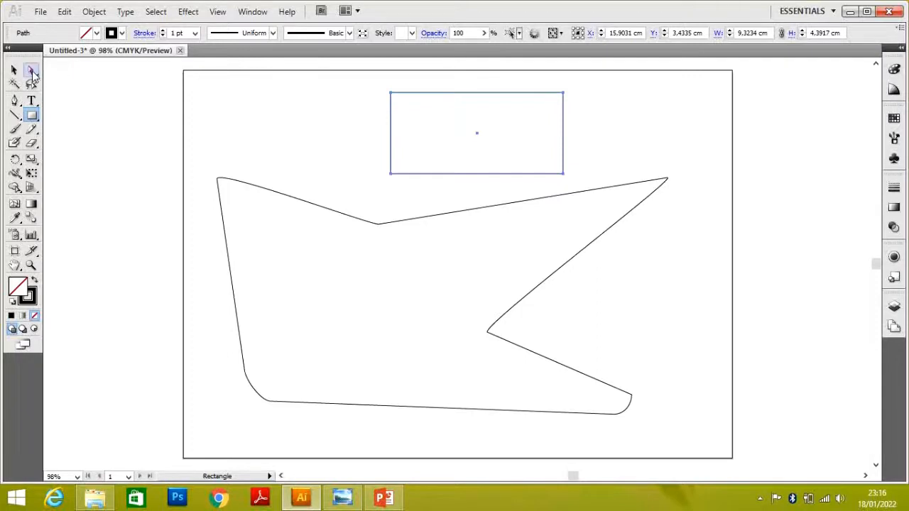
# Turn the new rectangle into an irregular quadrilateral by moving its upper-left corner inward, upper-right corner out and down, and lower-left corner out and up
pyautogui.click(32, 71)
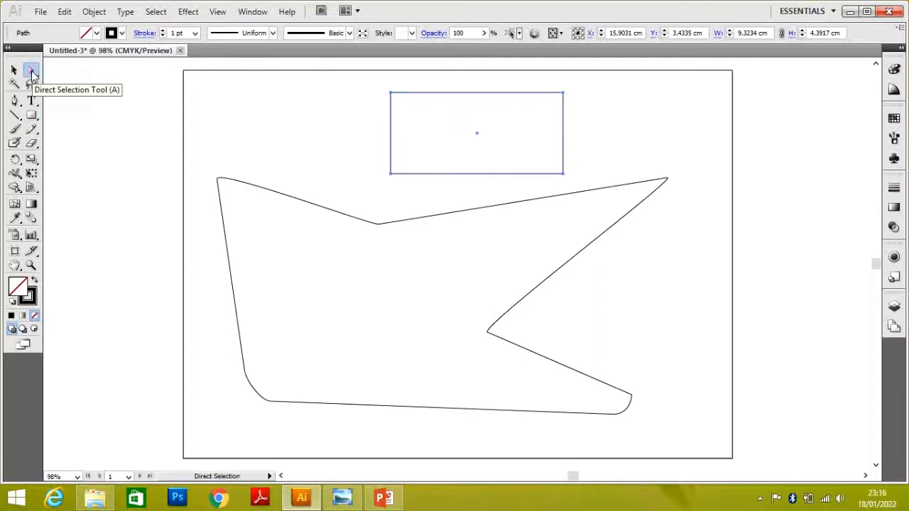
pyautogui.click(391, 96)
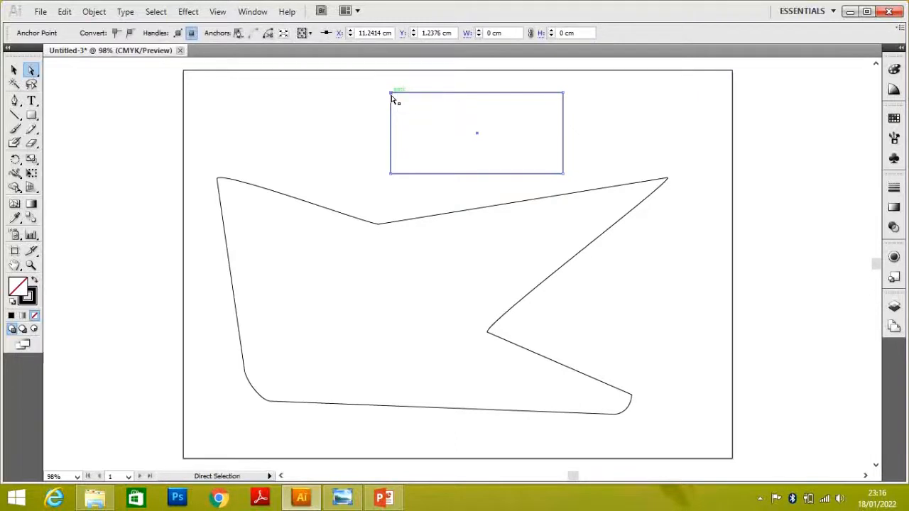
pyautogui.moveTo(391, 96); pyautogui.dragTo(442, 96)
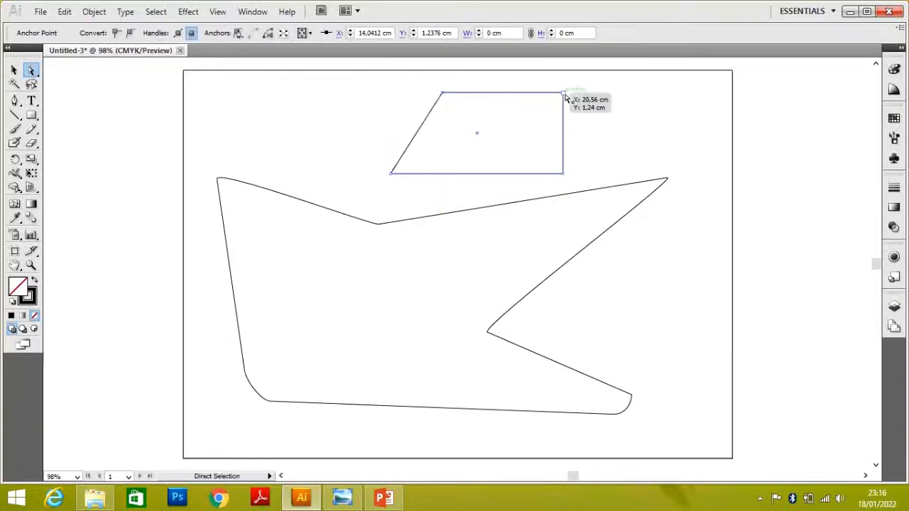
pyautogui.moveTo(565, 96); pyautogui.dragTo(674, 155)
pyautogui.moveTo(391, 173); pyautogui.dragTo(338, 145)
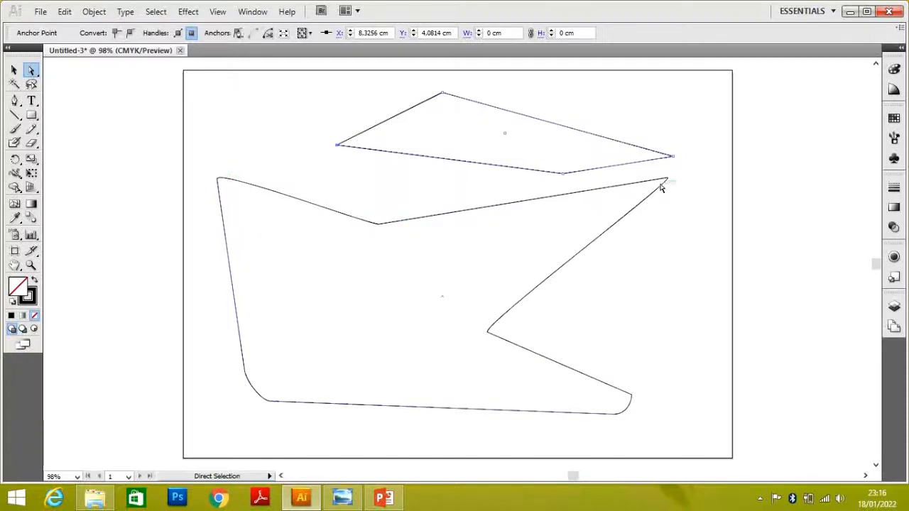
# Select the large reshaped figure as a whole and give it a red fill and a dark blue stroke
pyautogui.click(278, 201)
pyautogui.click(300, 202)
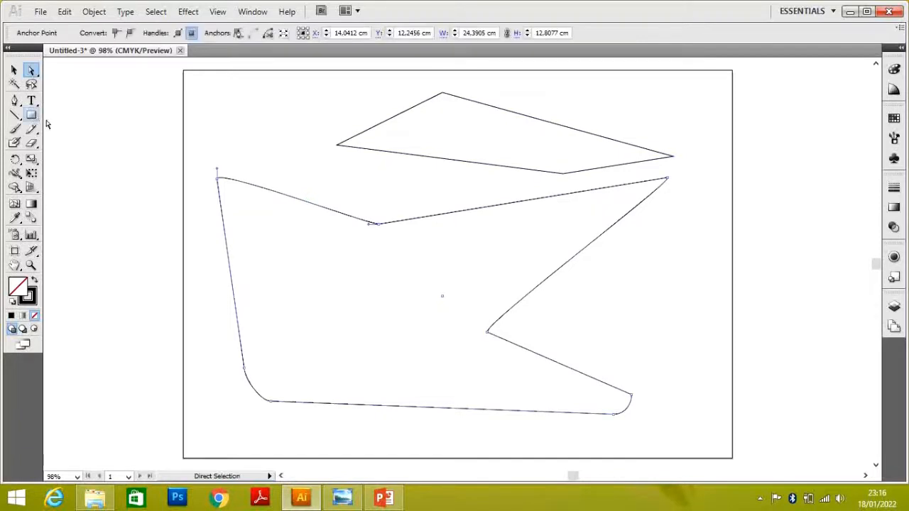
pyautogui.click(16, 75)
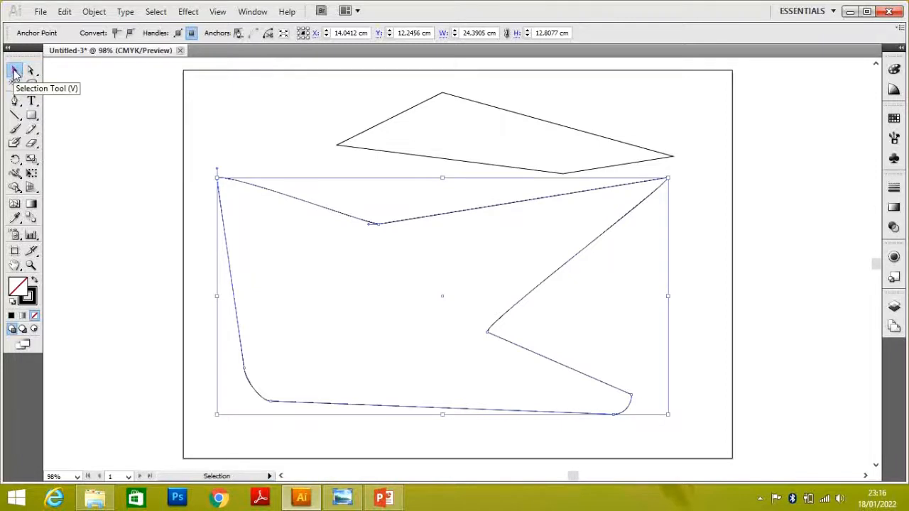
pyautogui.click(351, 225)
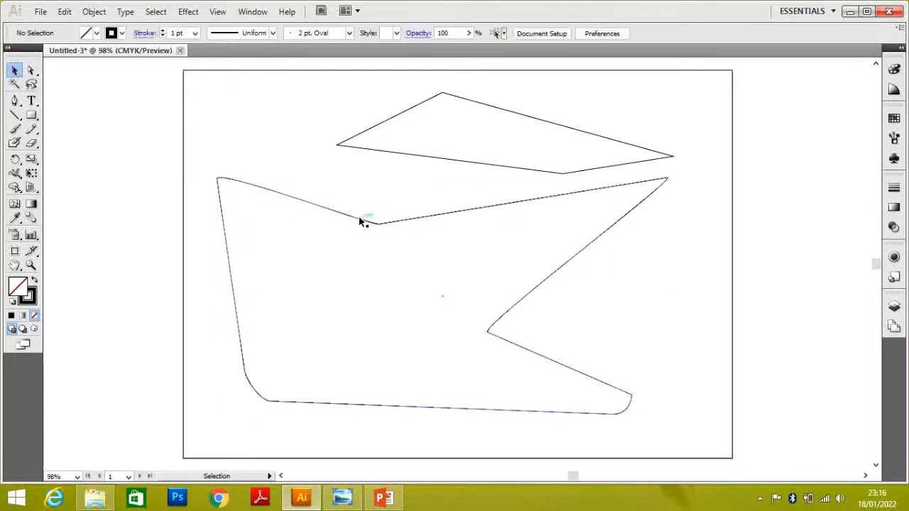
pyautogui.click(359, 216)
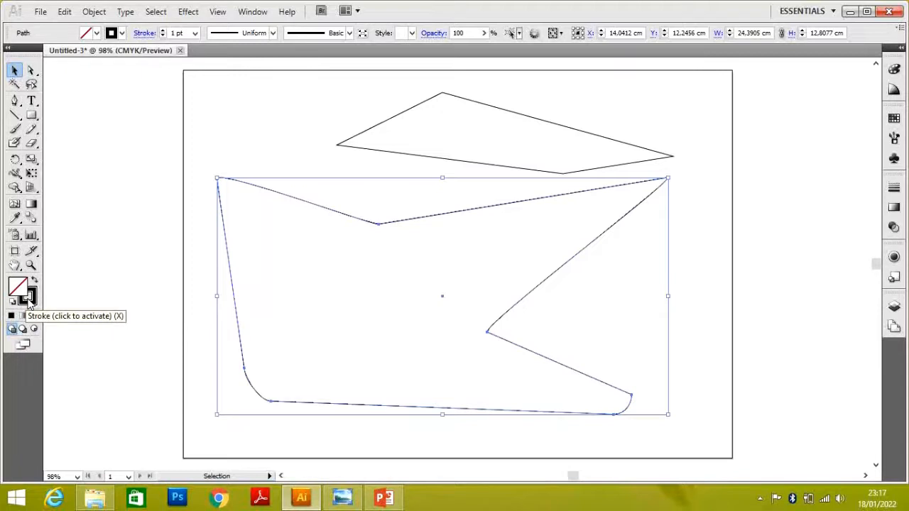
pyautogui.click(29, 297)
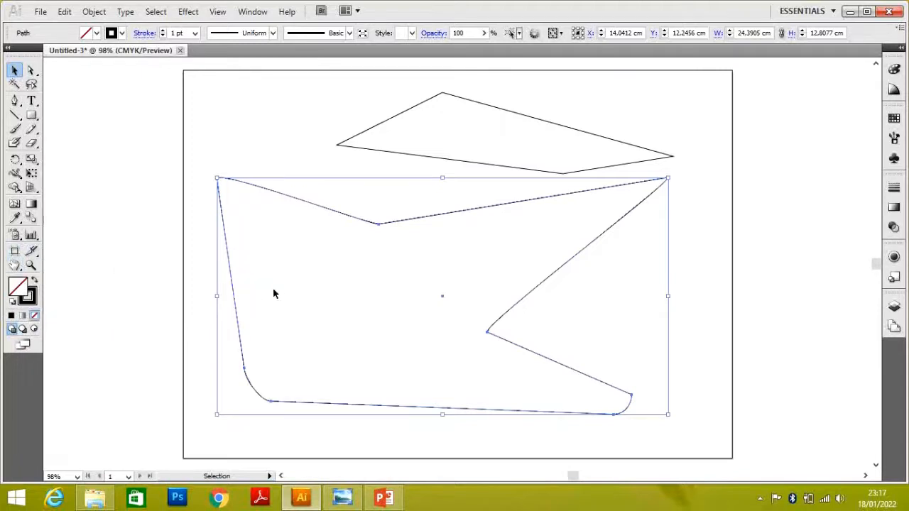
pyautogui.click(24, 291)
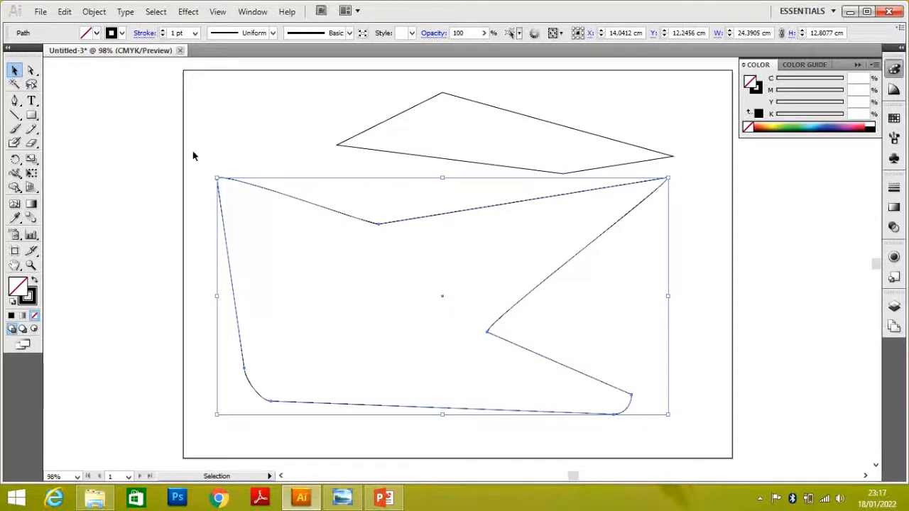
pyautogui.click(97, 33)
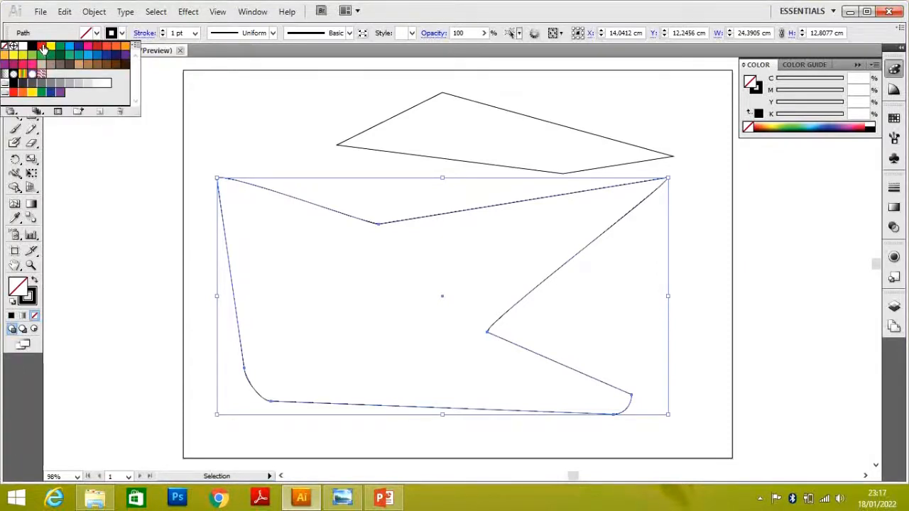
pyautogui.click(42, 47)
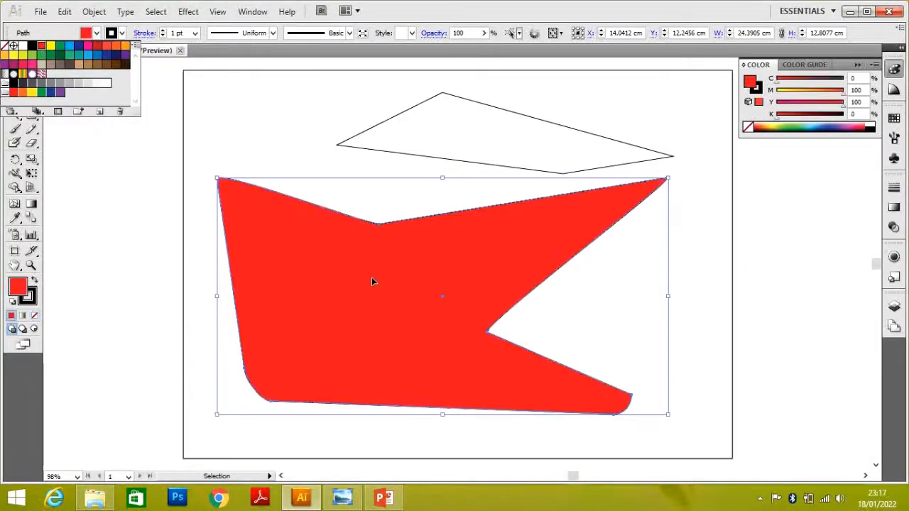
pyautogui.click(122, 33)
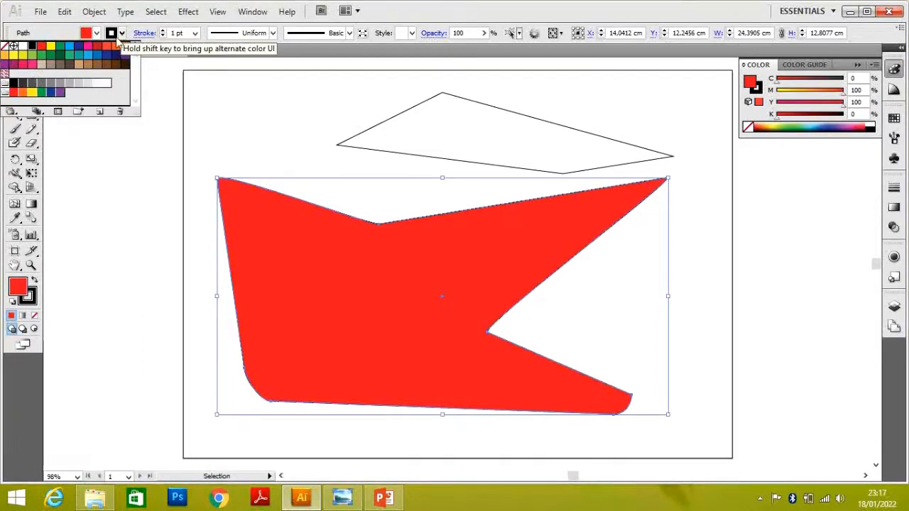
pyautogui.click(78, 47)
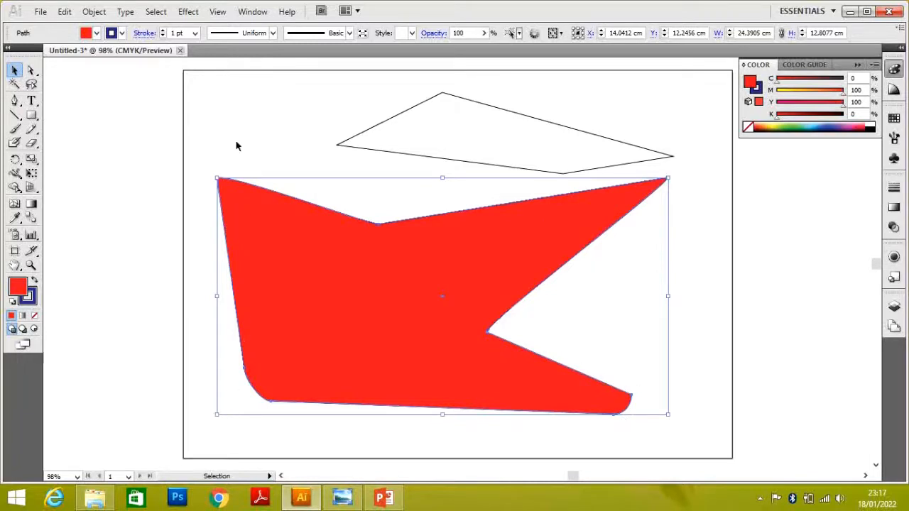
# Try a 12 pt stroke weight on the large figure, and set it back to 1 pt
pyautogui.click(196, 34)
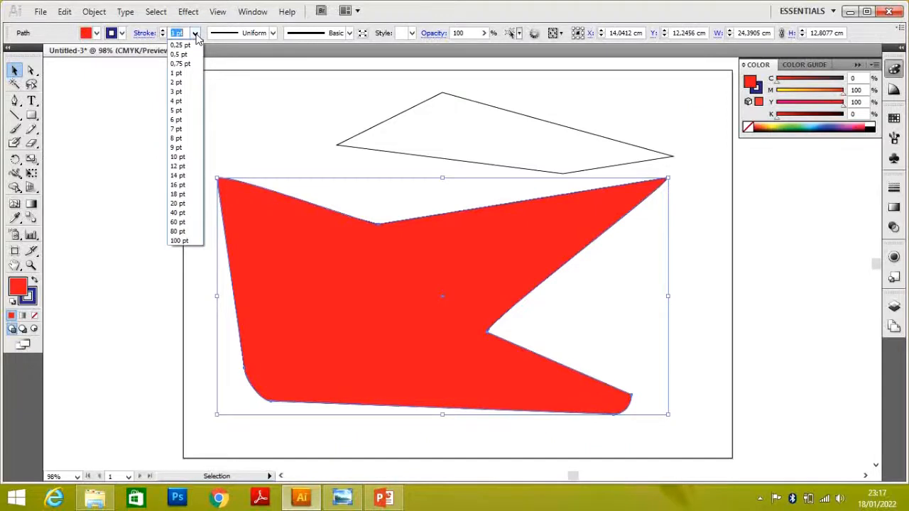
pyautogui.click(178, 166)
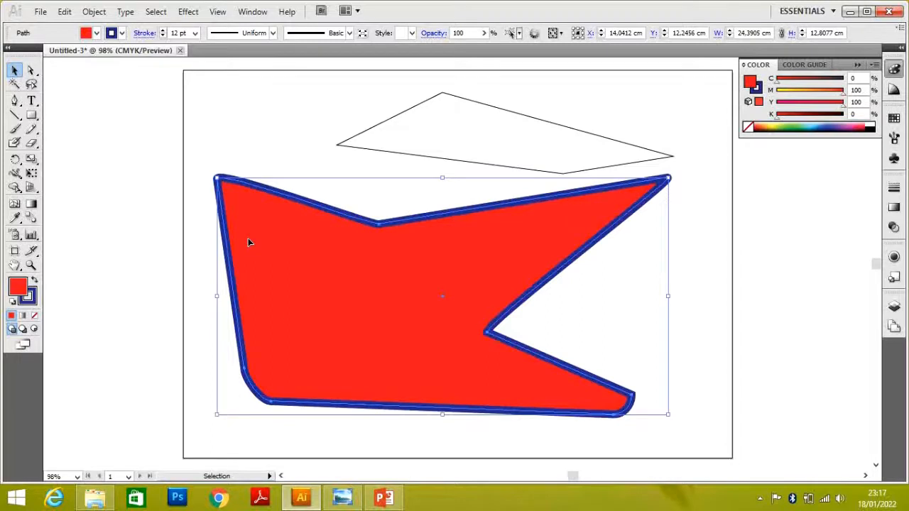
pyautogui.click(196, 34)
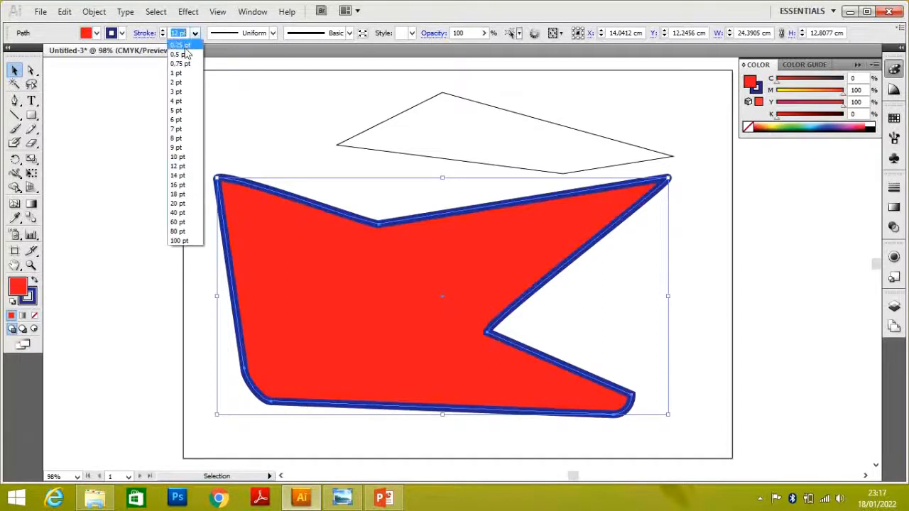
pyautogui.click(176, 73)
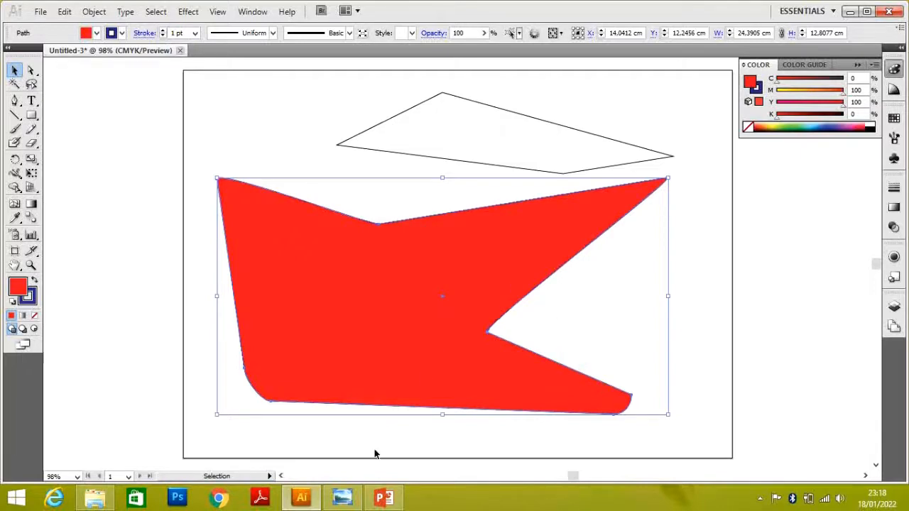
# View the cover image with the two example houses in Windows Photo Viewer, and return to Illustrator
pyautogui.click(343, 500)
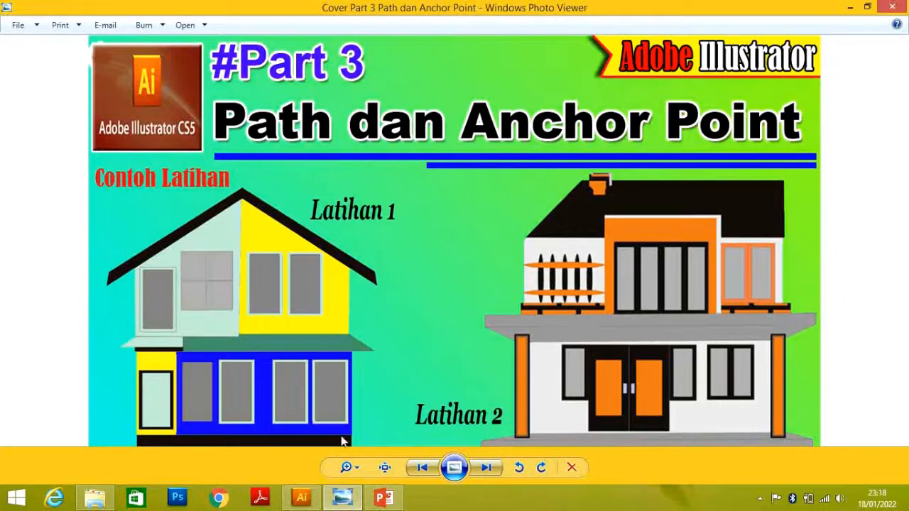
pyautogui.click(301, 498)
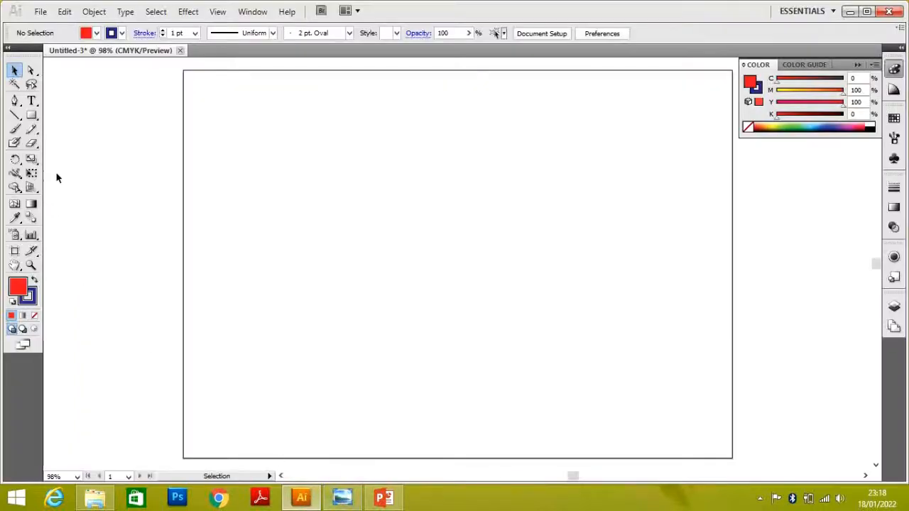
# Draw a rectangle about 25.4 × 1.5 cm along the bottom edge of the artboard
pyautogui.moveTo(31, 118); pyautogui.dragTo(62, 123)
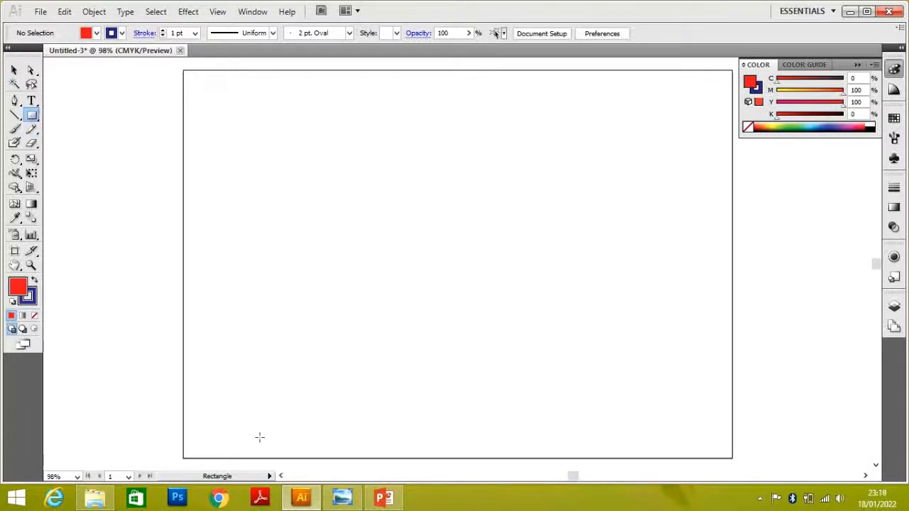
pyautogui.moveTo(221, 430); pyautogui.dragTo(691, 460)
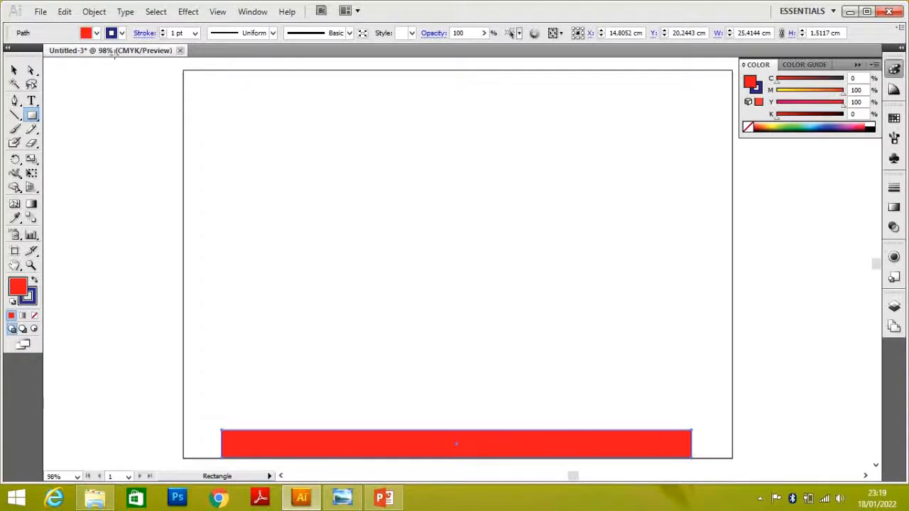
# Fill the long base rectangle along the artboard's bottom edge with black
pyautogui.click(96, 32)
pyautogui.click(32, 47)
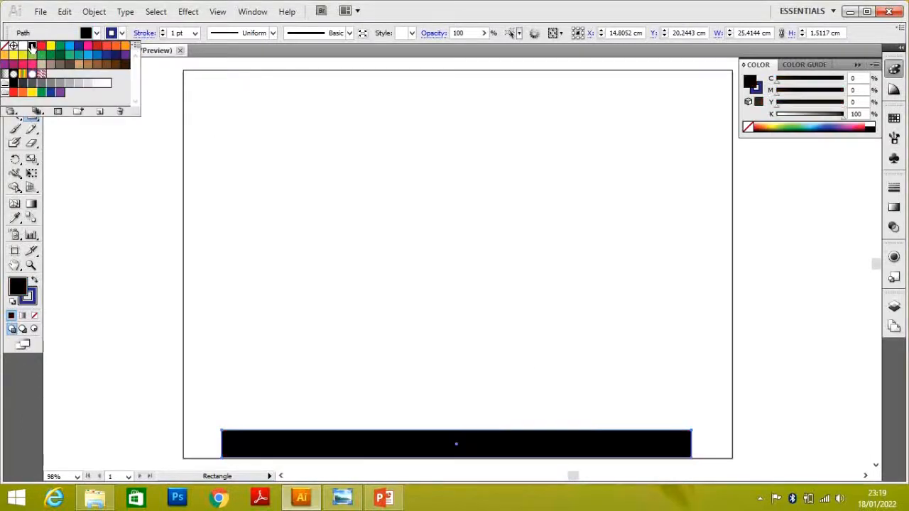
pyautogui.click(120, 184)
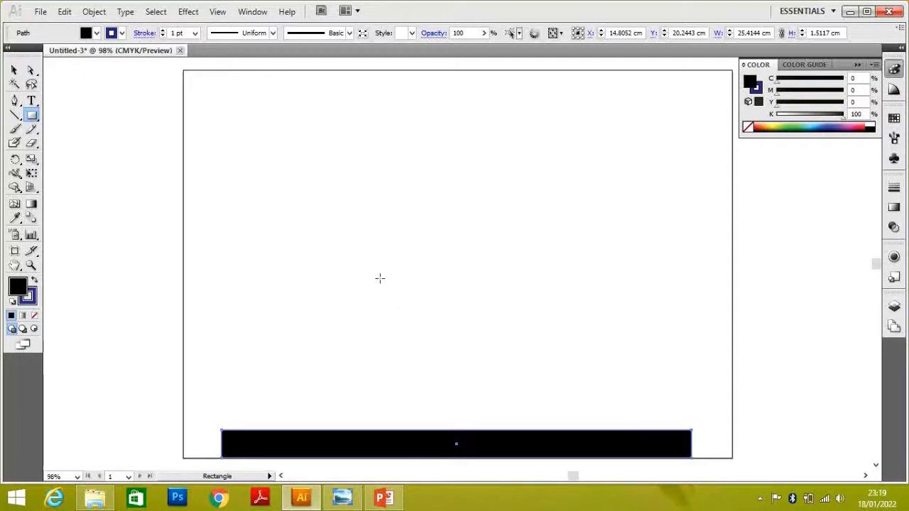
# Draw a rectangle about 17.5 × 9.5 cm standing on the right part of the black base, and fill it with cyan blue
pyautogui.moveTo(368, 255); pyautogui.dragTo(691, 430)
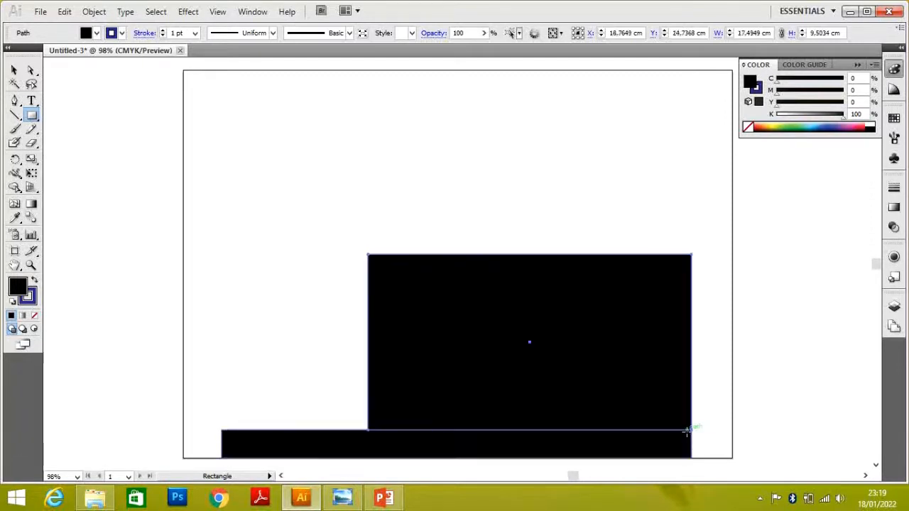
pyautogui.click(96, 35)
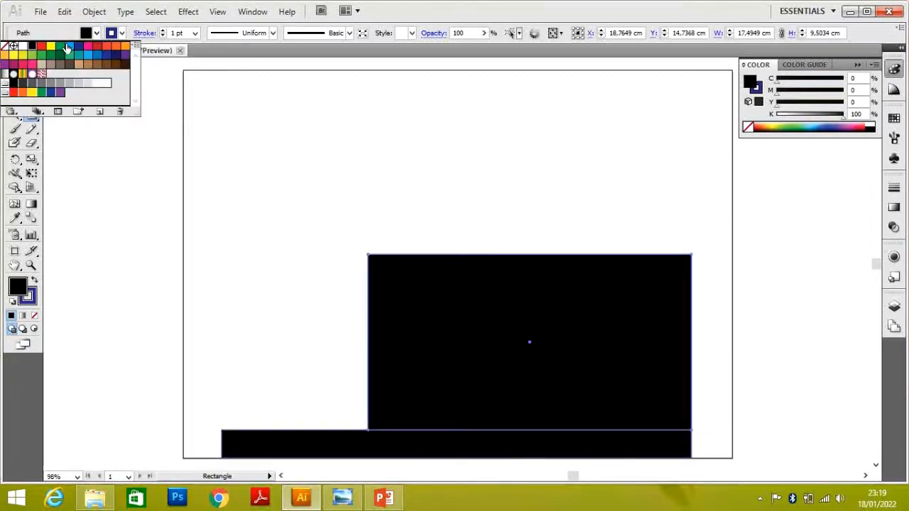
pyautogui.click(69, 47)
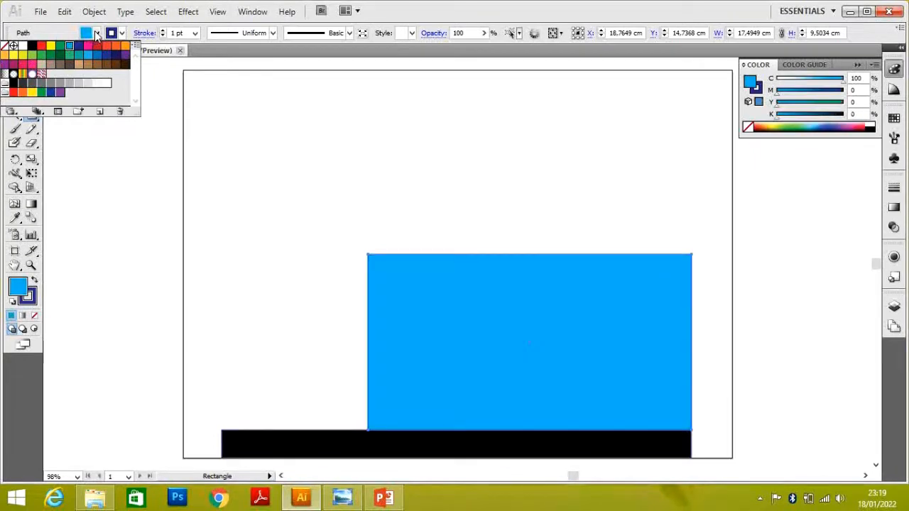
pyautogui.click(96, 34)
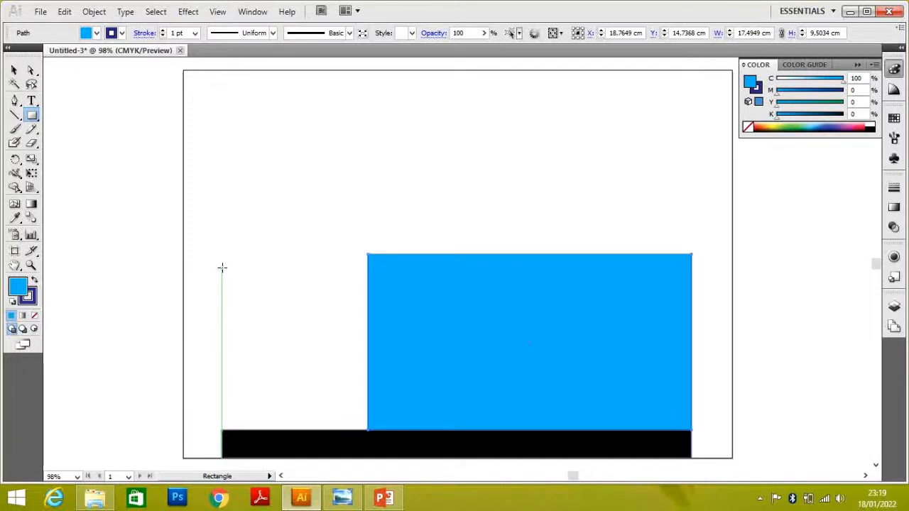
# Draw a rectangle about 7.9 × 8.5 cm on the base, filling the space beside the blue wall, and fill it with green
pyautogui.moveTo(222, 272); pyautogui.dragTo(367, 429)
pyautogui.click(97, 33)
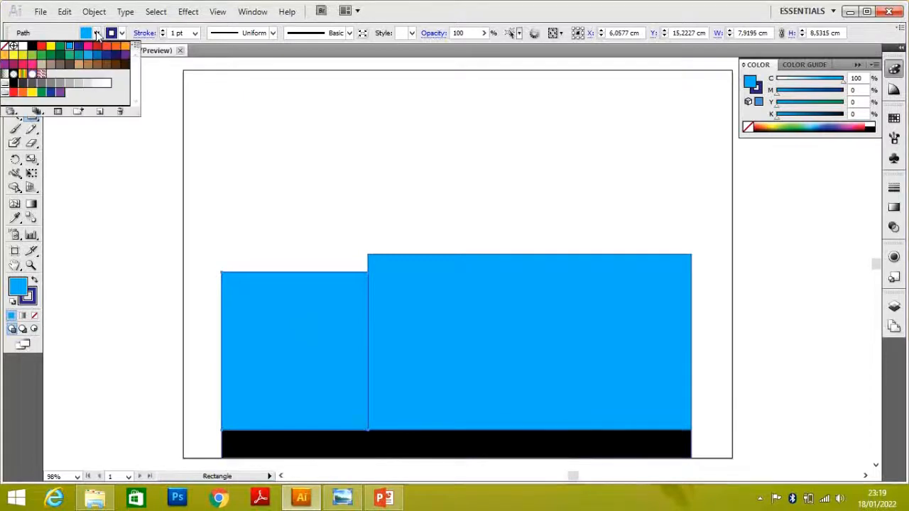
pyautogui.click(70, 56)
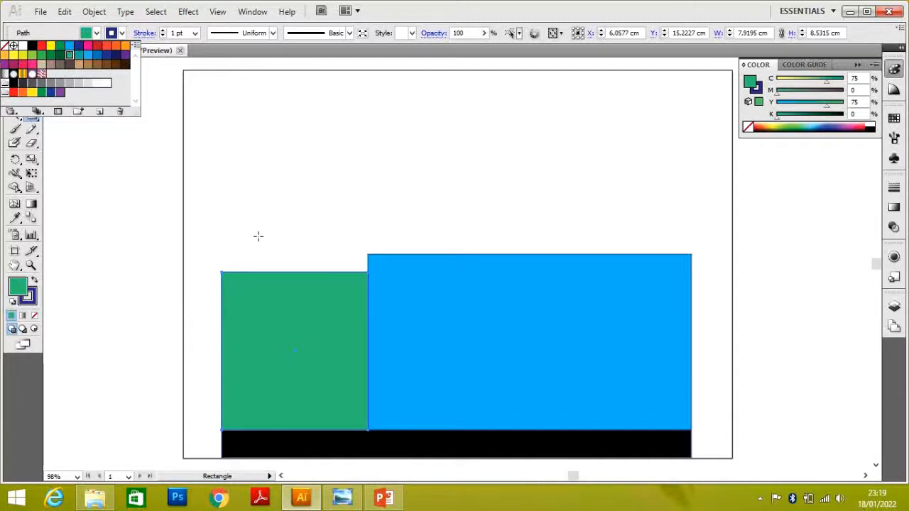
pyautogui.click(222, 259)
# Draw a thin strip about 7.9 × 0.65 cm directly on top of the green wall and fill it with red
pyautogui.moveTo(220, 261); pyautogui.dragTo(368, 272)
pyautogui.click(97, 33)
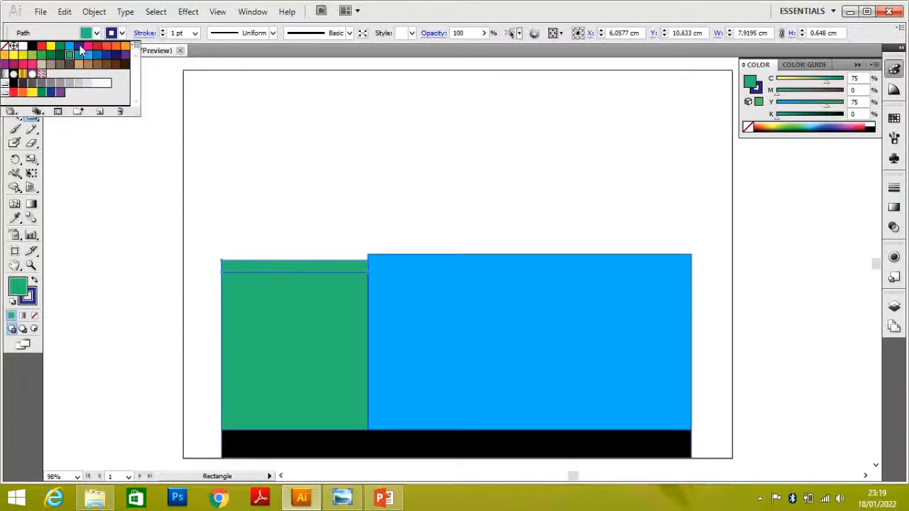
pyautogui.click(41, 46)
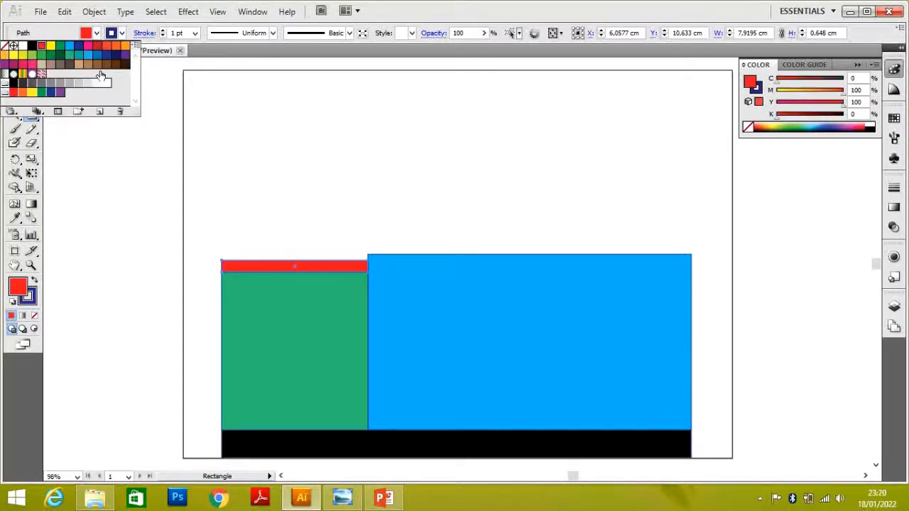
pyautogui.click(215, 138)
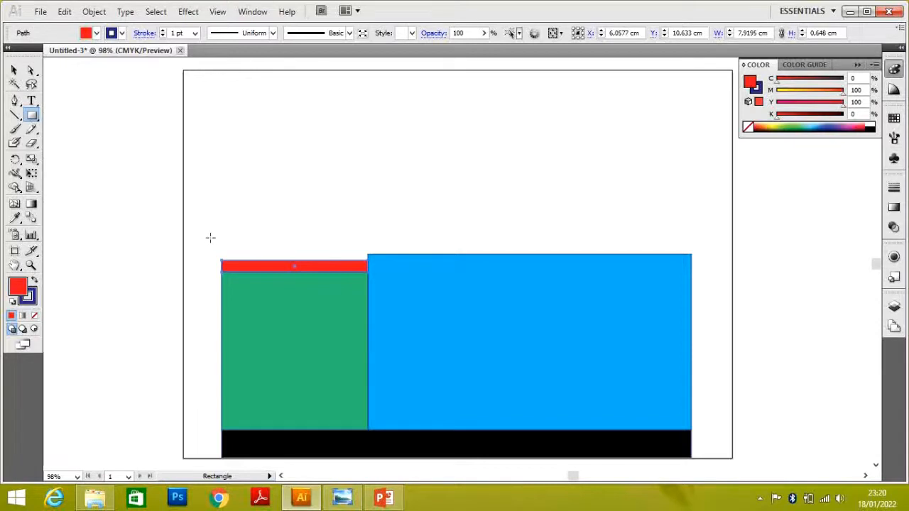
# Draw a second red bar about 1.1 cm high on top of the thin strip, and stretch its left end outward to about 9.2 cm wide
pyautogui.moveTo(221, 241); pyautogui.dragTo(368, 260)
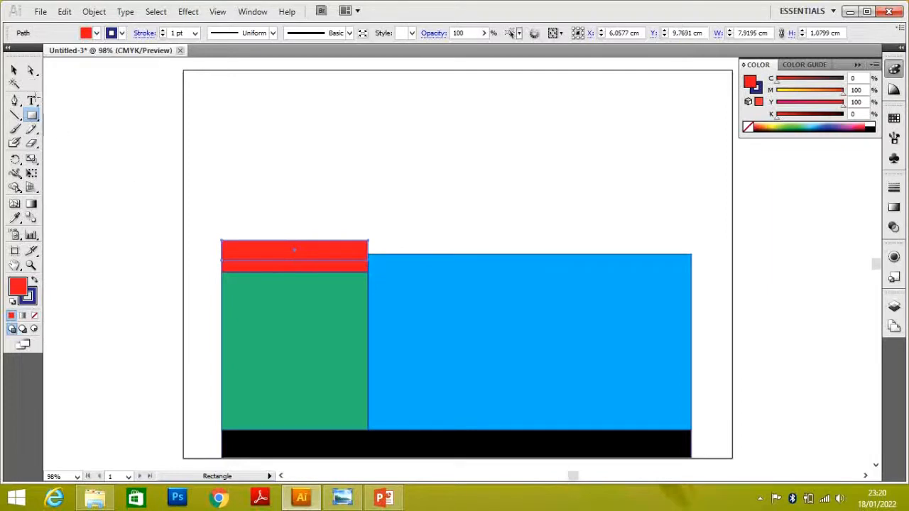
pyautogui.click(14, 71)
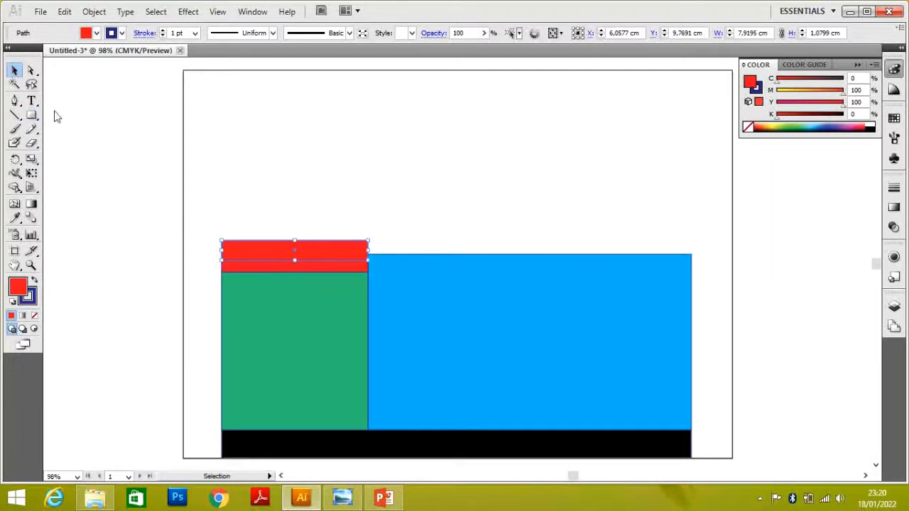
pyautogui.moveTo(221, 250); pyautogui.dragTo(199, 252)
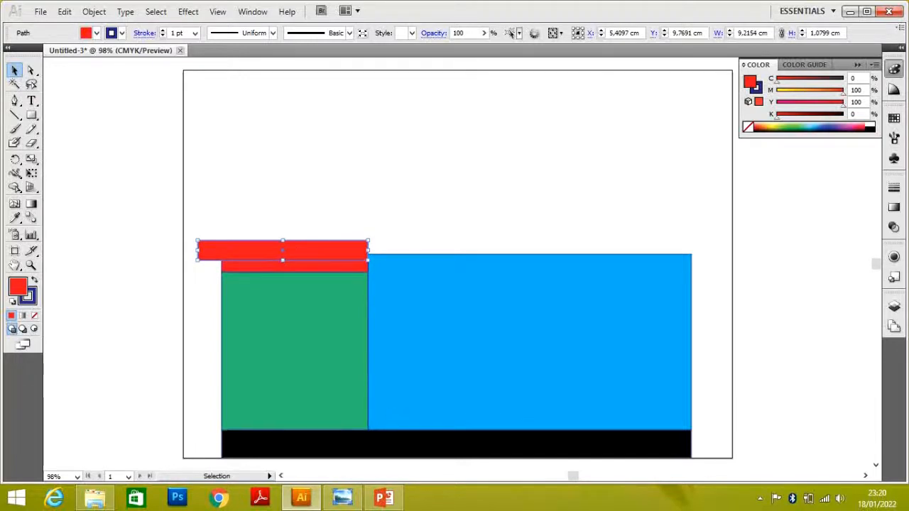
# Check the reference house image, and slant the upper red bar's left end by moving its top-left anchor point inward to the wall line
pyautogui.click(343, 497)
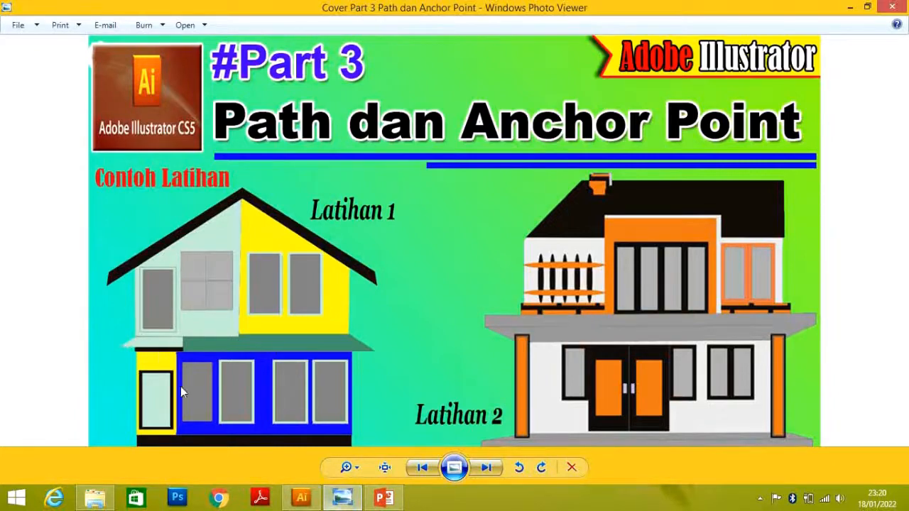
pyautogui.click(343, 497)
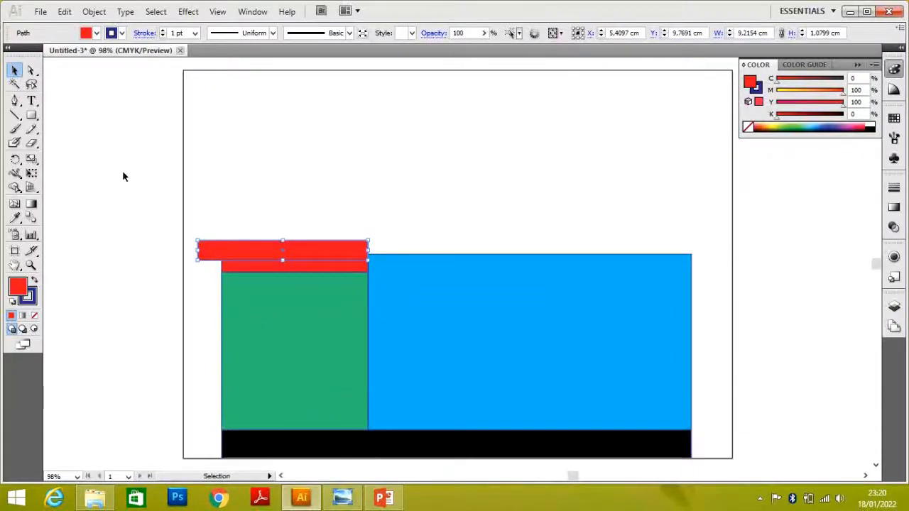
pyautogui.click(32, 73)
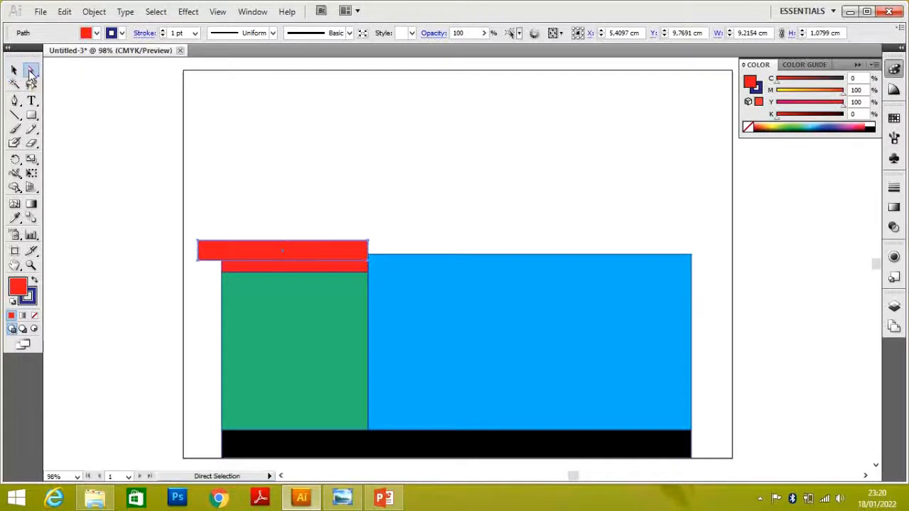
pyautogui.click(198, 244)
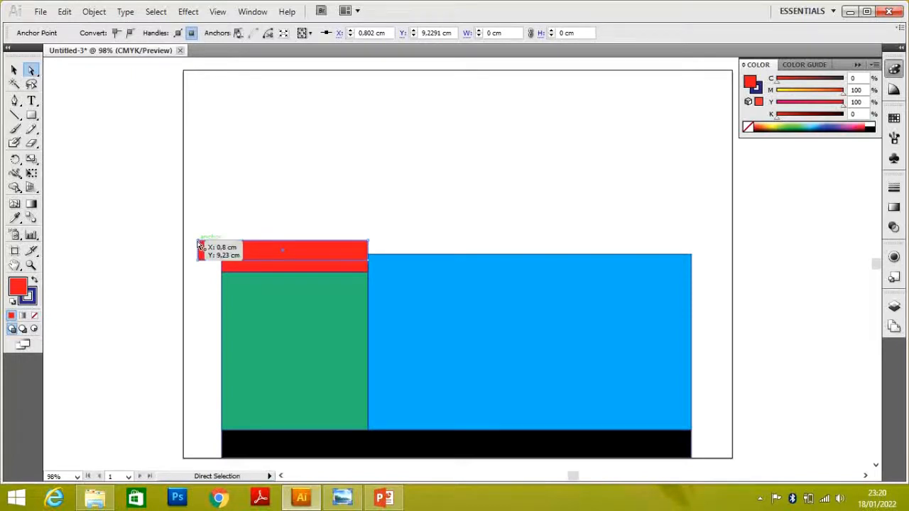
pyautogui.moveTo(198, 244); pyautogui.dragTo(223, 244)
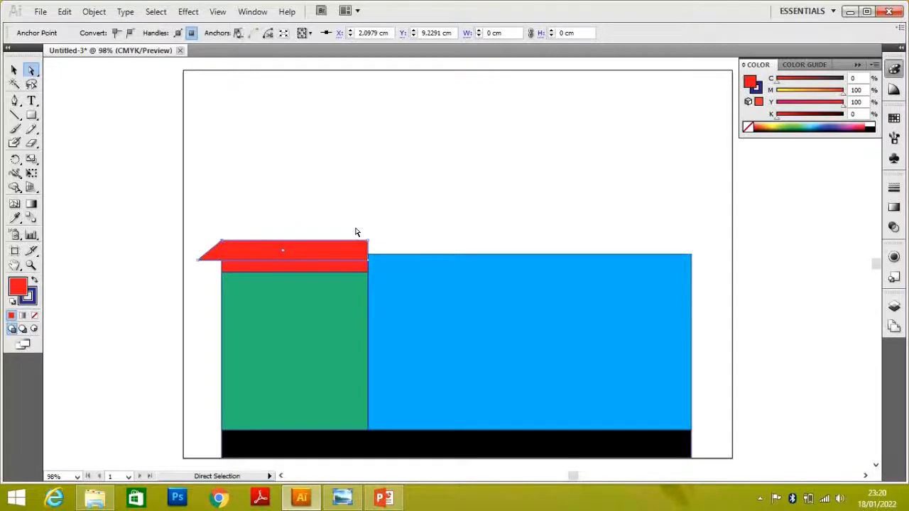
pyautogui.click(355, 226)
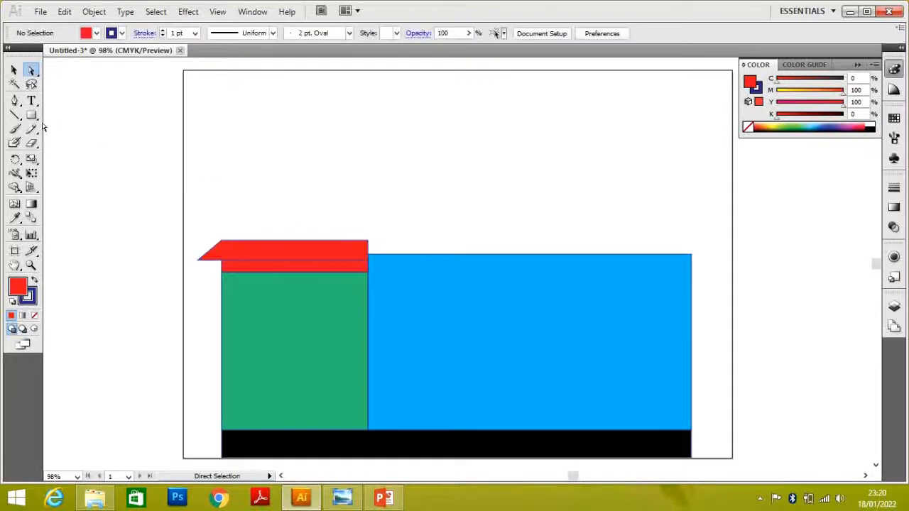
# Draw a bar about 18.8 × 1.1 cm on top of the blue wall, overhanging its right side, and fill it with light brown
pyautogui.click(31, 115)
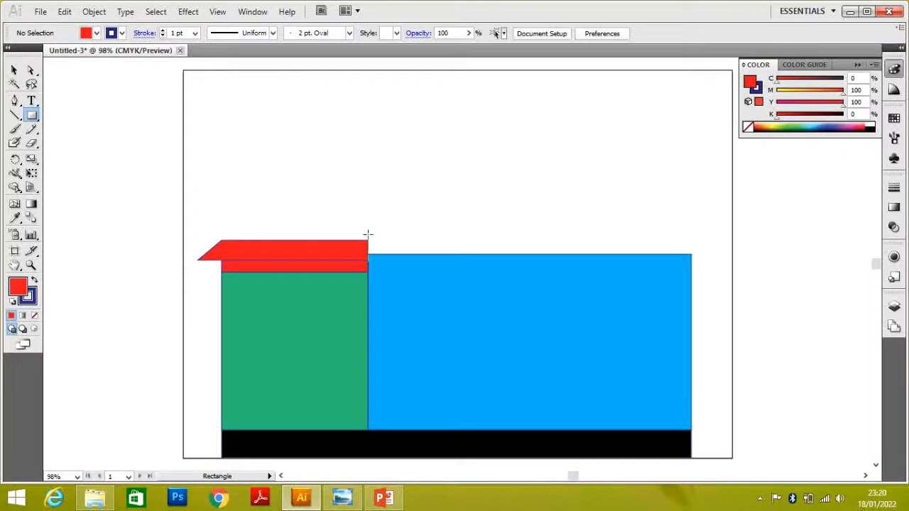
pyautogui.moveTo(367, 235); pyautogui.dragTo(717, 255)
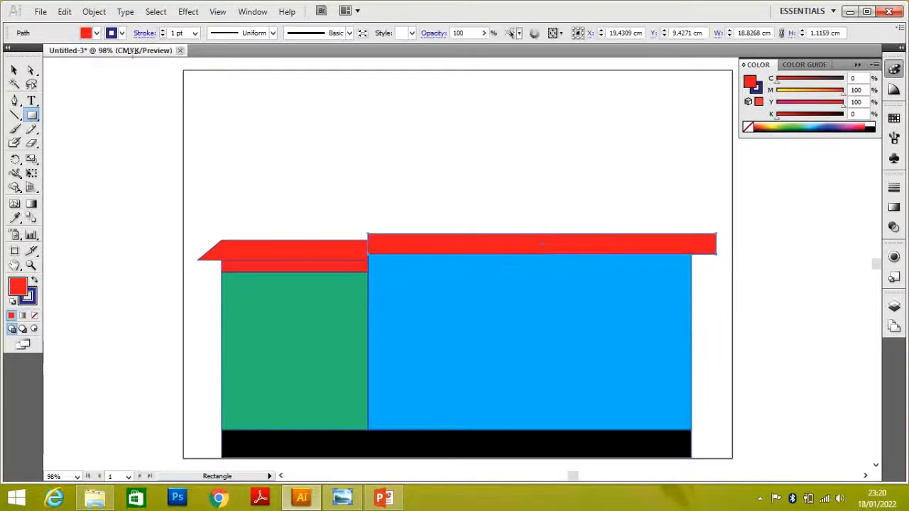
pyautogui.click(96, 33)
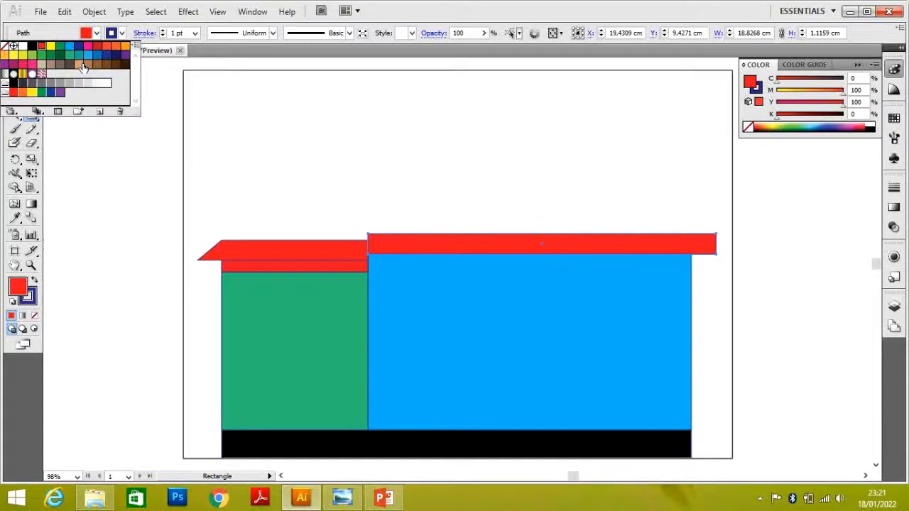
pyautogui.click(82, 68)
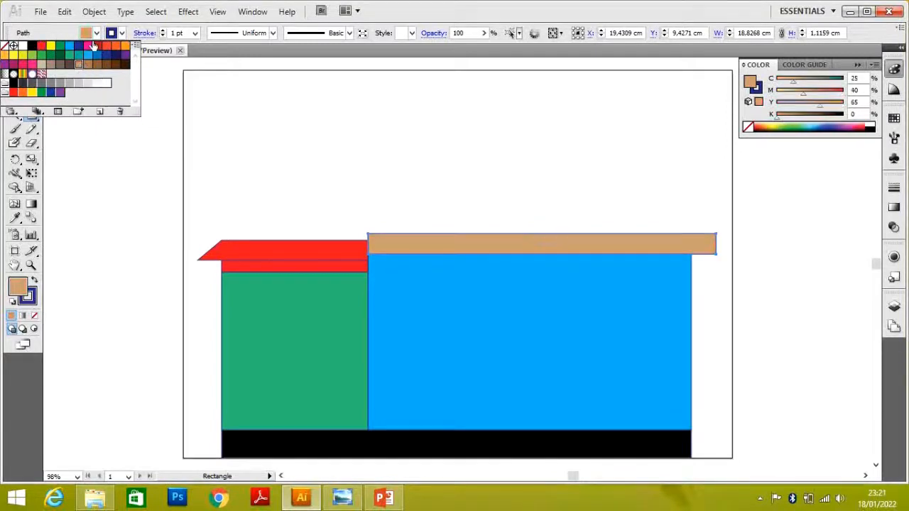
pyautogui.click(95, 35)
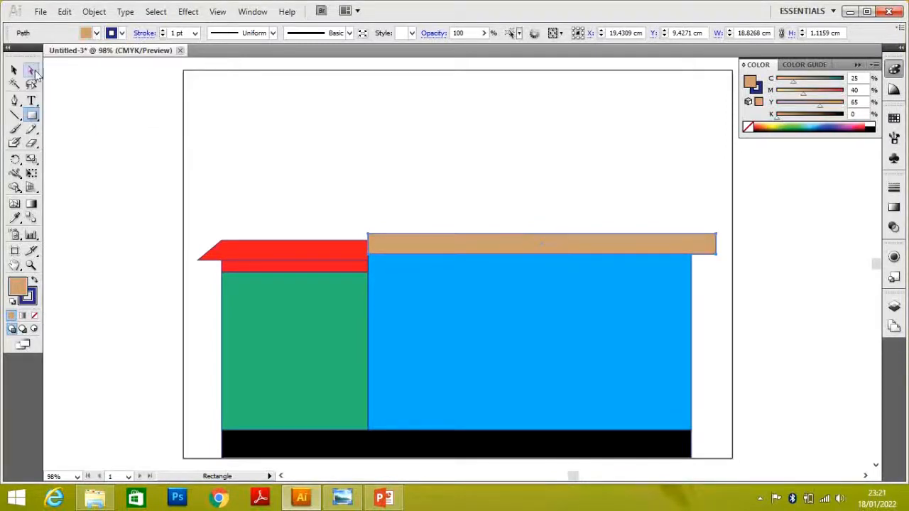
# Slant the light brown bar's right end by moving its top-right anchor point inward to about X 27.3 cm
pyautogui.click(32, 72)
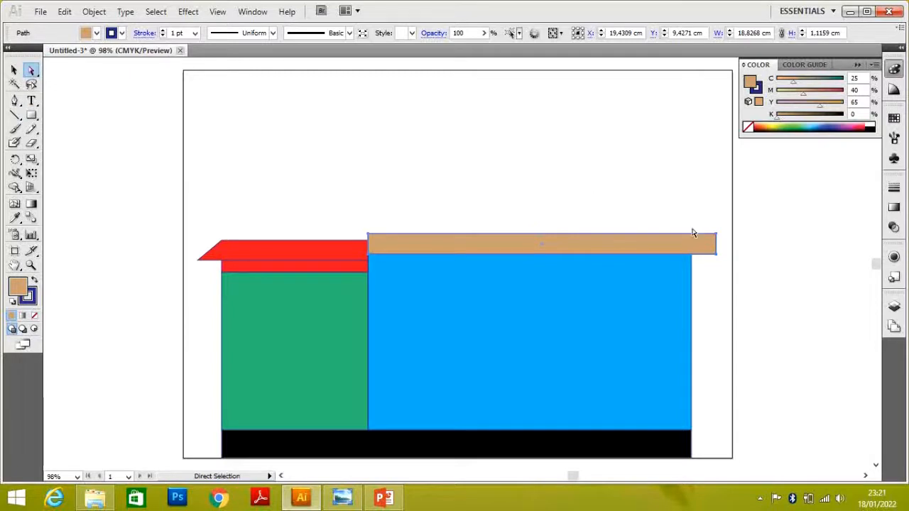
pyautogui.click(717, 236)
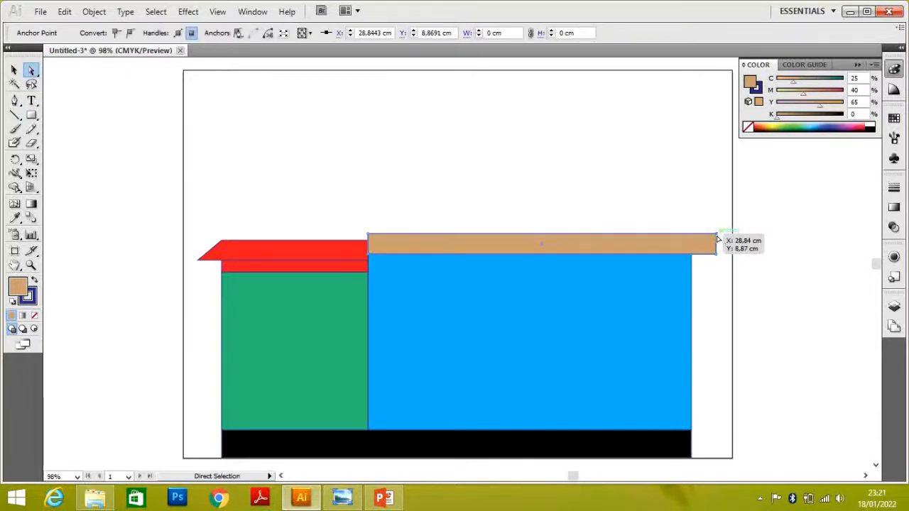
pyautogui.moveTo(717, 239); pyautogui.dragTo(689, 235)
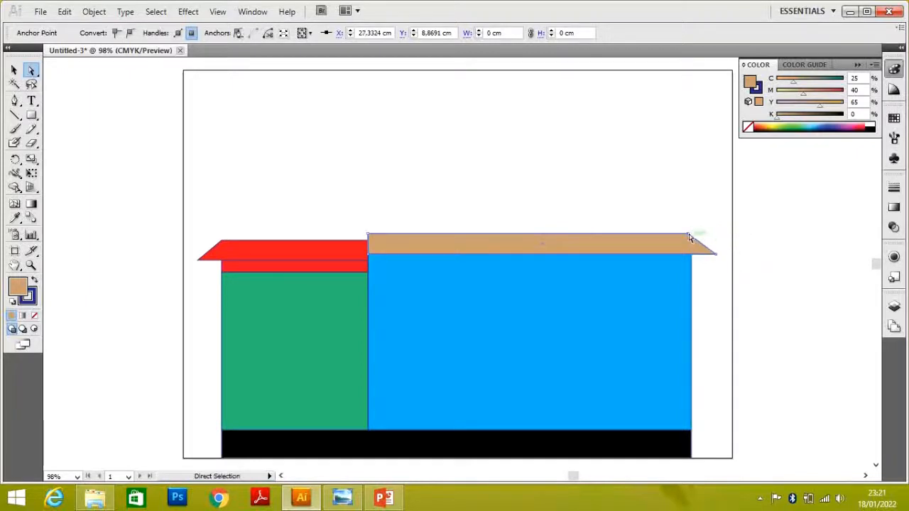
pyautogui.click(637, 197)
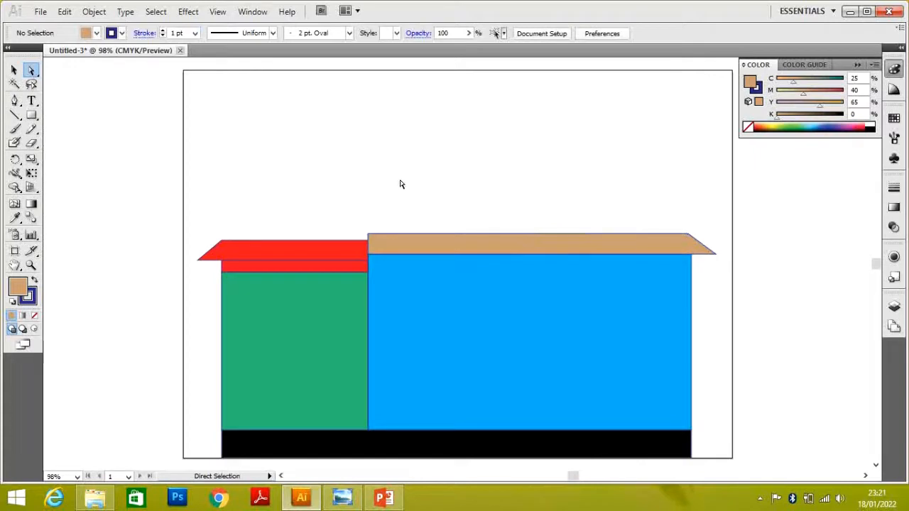
# Draw an upper-floor rectangle on top of the light brown bar and widen it to about 17.3 × 6.5 cm, flush with the bar's left end
pyautogui.click(31, 115)
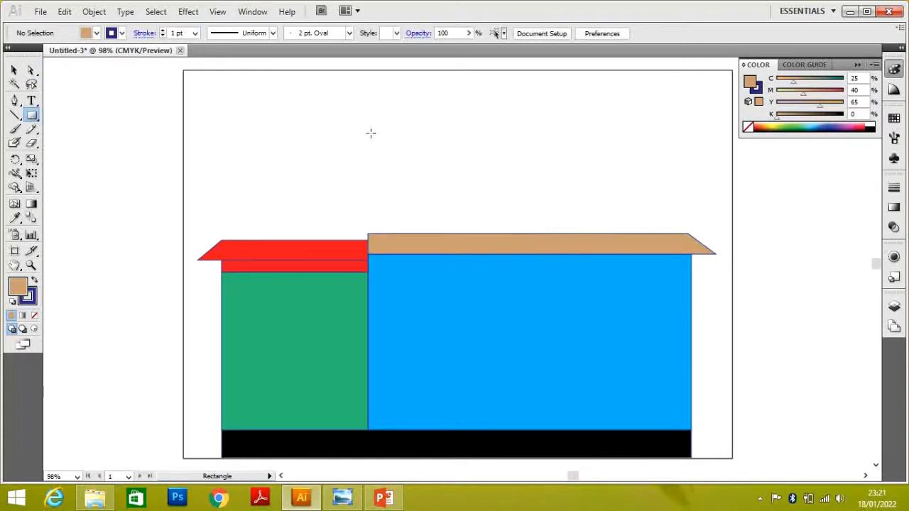
pyautogui.moveTo(374, 114)
pyautogui.mouseDown()
pyautogui.moveTo(507, 199)
pyautogui.moveTo(689, 233)
pyautogui.mouseUp()
pyautogui.press('v')
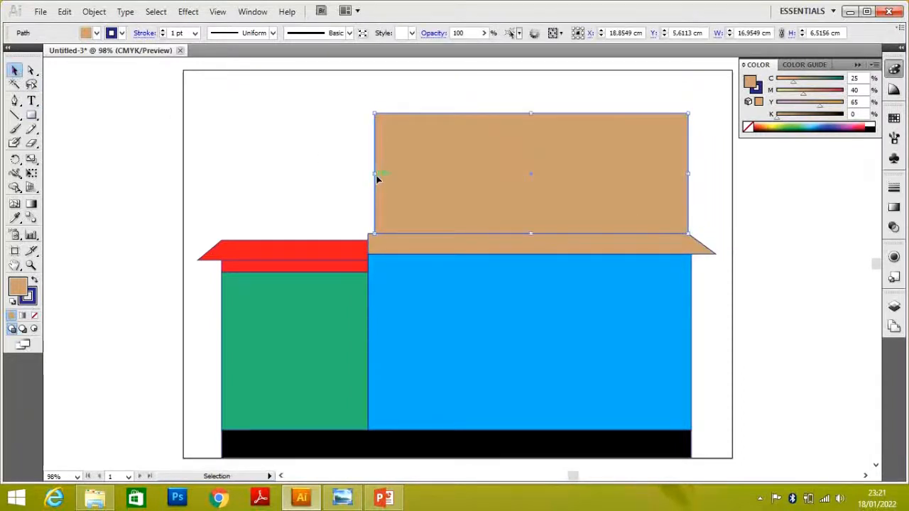
pyautogui.moveTo(374, 172); pyautogui.dragTo(368, 173)
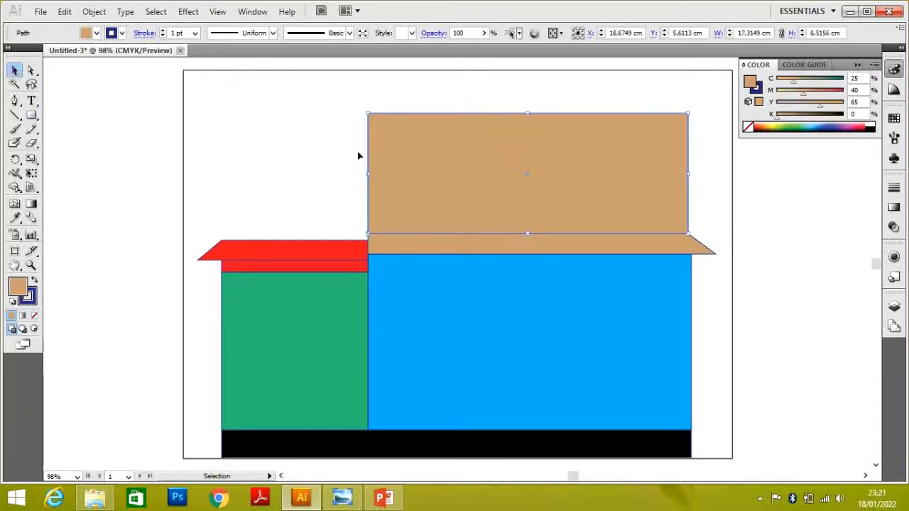
# Draw a rectangle about 7.9 × 6.9 cm above the red bar, beside the brown upper floor, and fill it with light blue
pyautogui.click(31, 115)
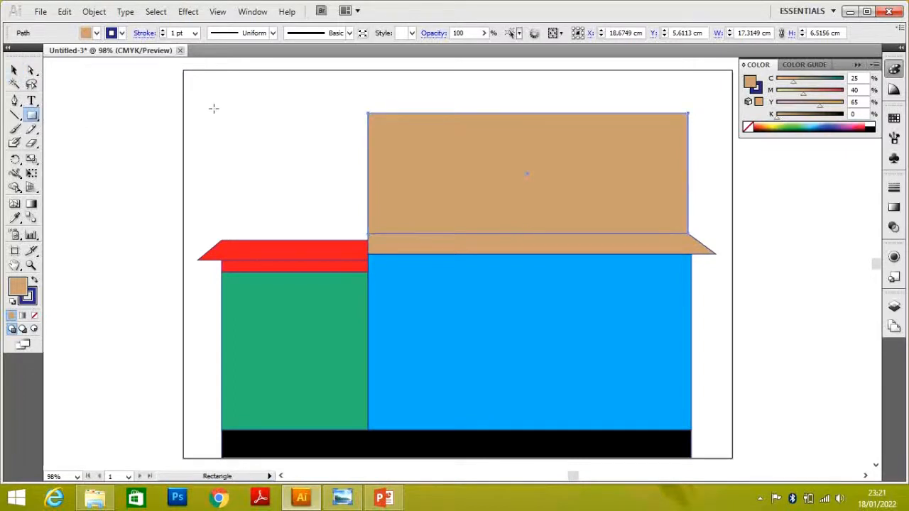
pyautogui.moveTo(221, 114); pyautogui.dragTo(367, 241)
pyautogui.click(96, 33)
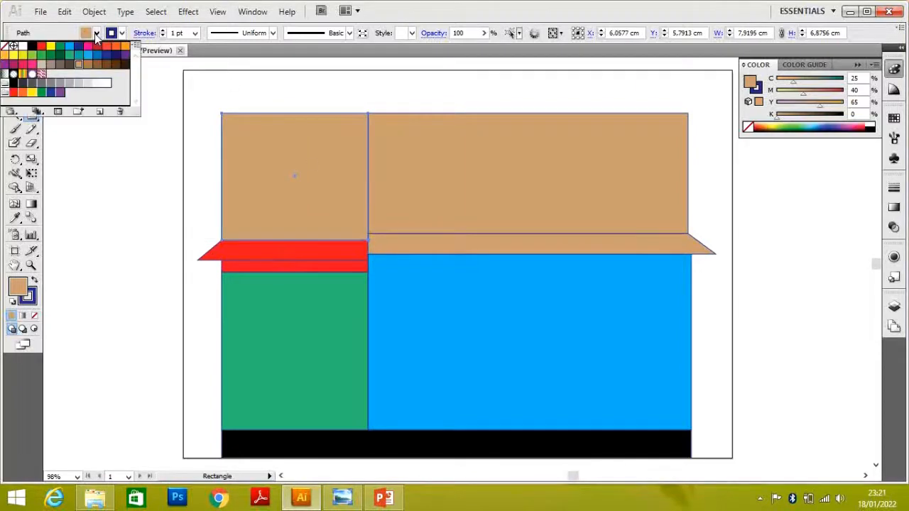
pyautogui.click(88, 55)
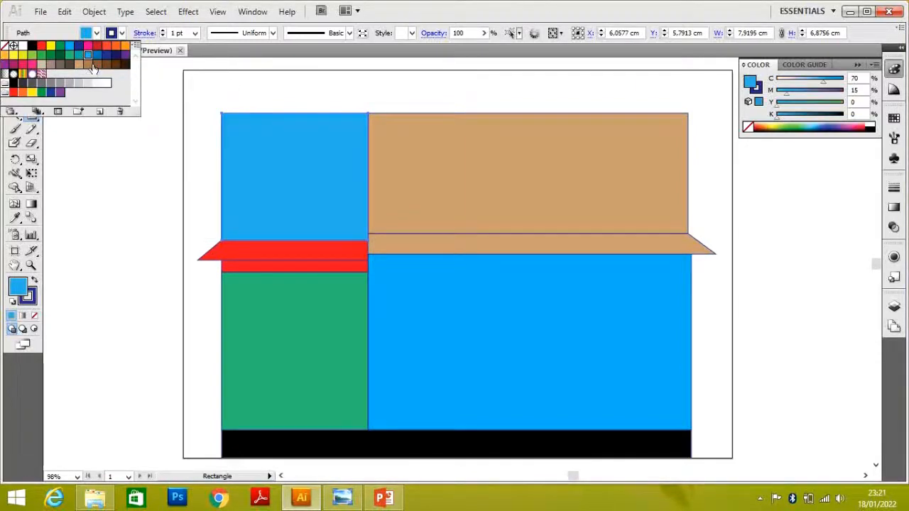
# Check the reference house in Windows Photo Viewer and slope the brown upper floor by lowering its top-right anchor point to about Y 6.9 cm
pyautogui.click(347, 493)
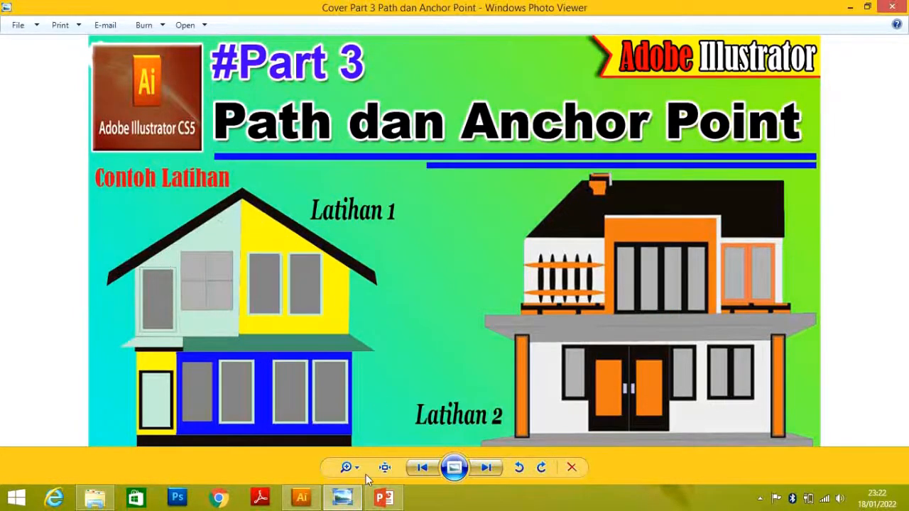
pyautogui.click(301, 497)
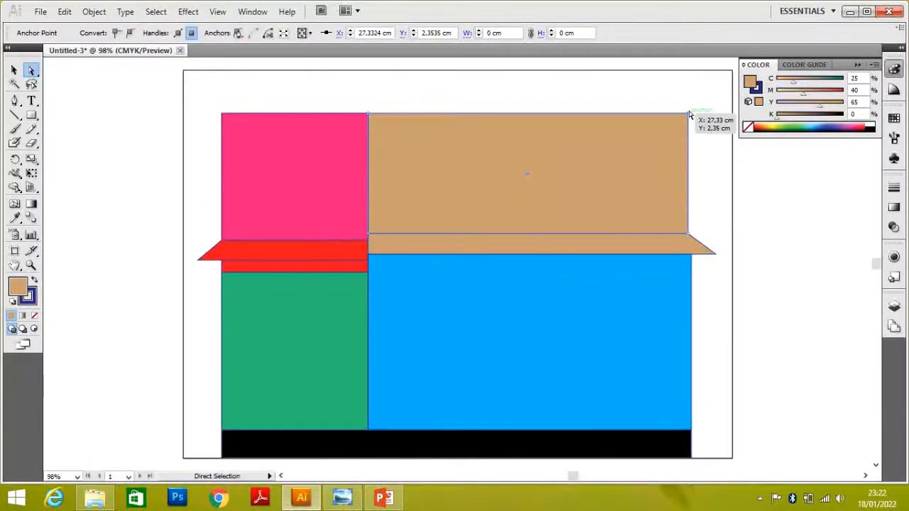
pyautogui.moveTo(689, 115); pyautogui.dragTo(689, 118)
pyautogui.moveTo(689, 116); pyautogui.dragTo(688, 197)
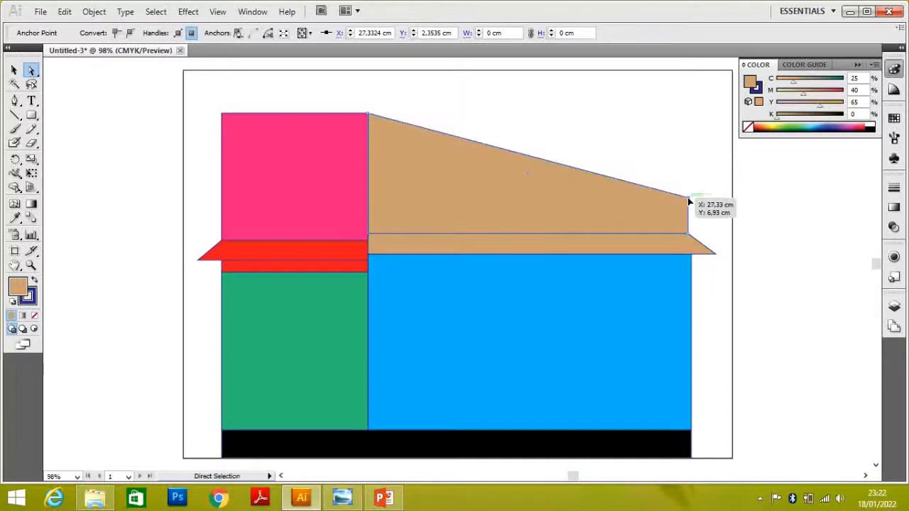
# Slope the pink upper floor by lowering its top-left anchor point straight down to roughly the height of the brown wall's low corner
pyautogui.click(221, 116)
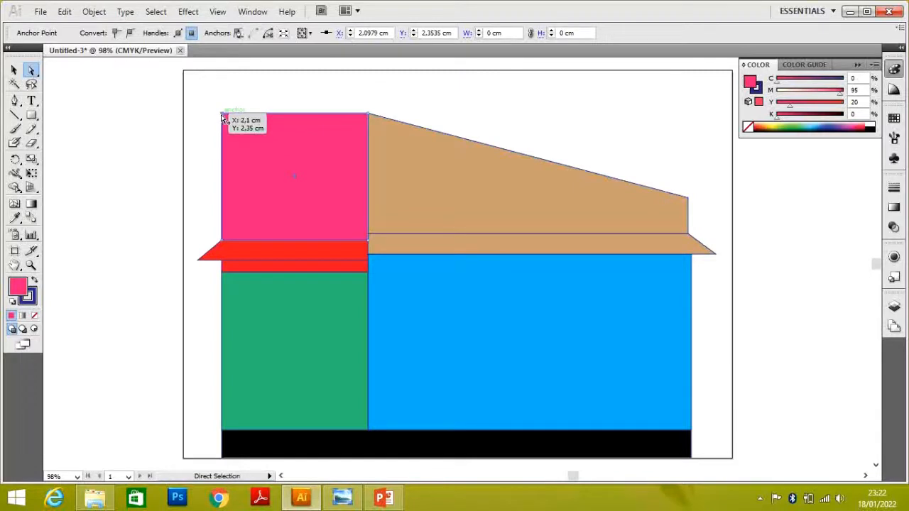
pyautogui.moveTo(223, 118); pyautogui.dragTo(223, 203)
pyautogui.click(253, 154)
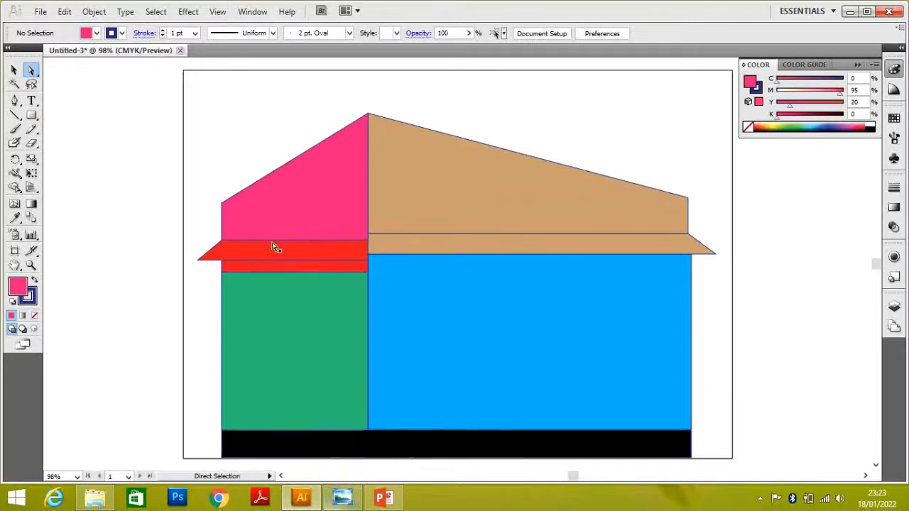
# Draw a bar about 18.8 × 0.9 cm starting above the roof peak and rotate and move it to lie along the brown wall's slope
pyautogui.click(32, 117)
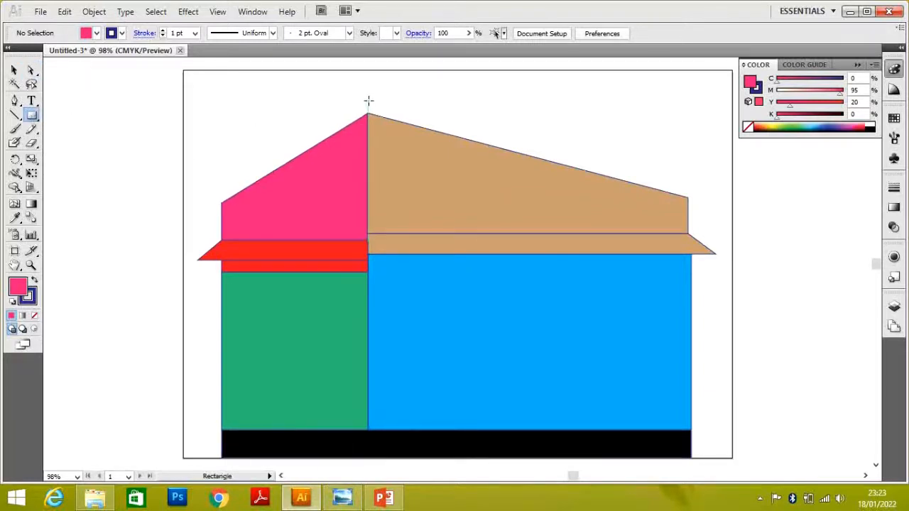
pyautogui.moveTo(368, 97); pyautogui.dragTo(716, 113)
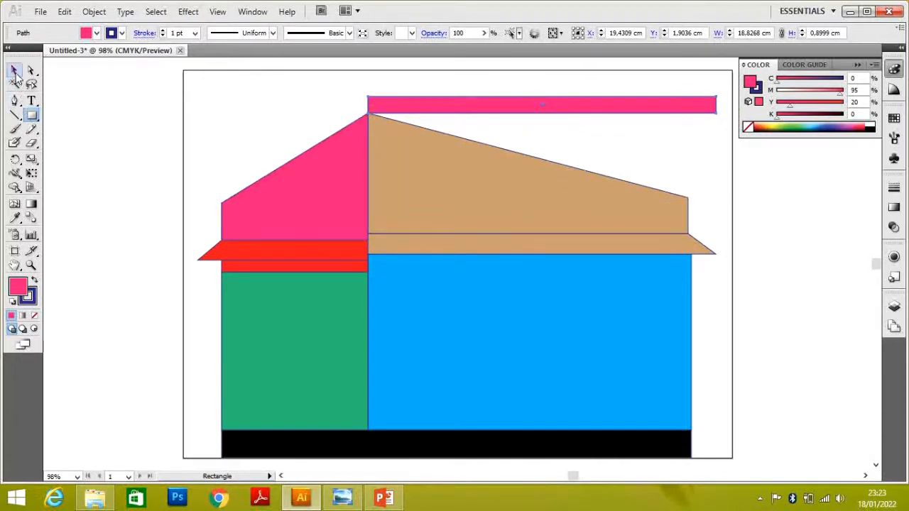
pyautogui.click(15, 71)
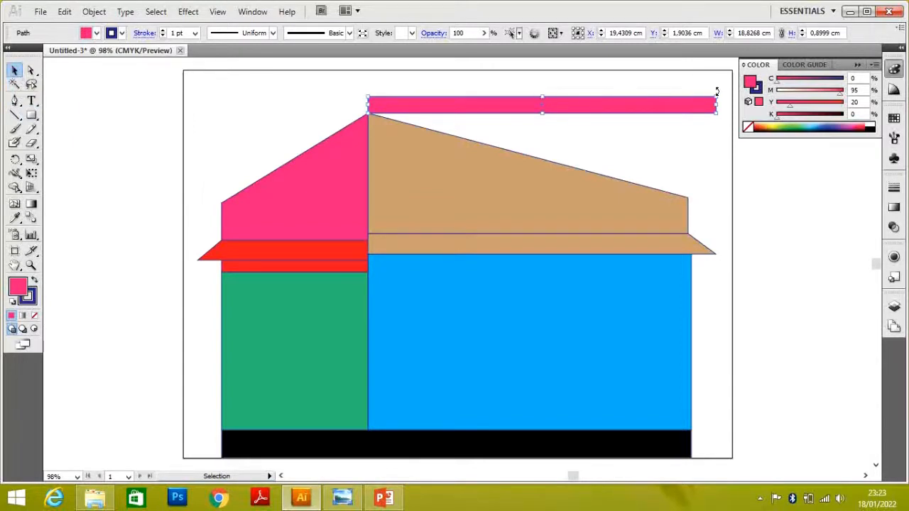
pyautogui.moveTo(720, 93); pyautogui.dragTo(721, 153)
pyautogui.moveTo(635, 132); pyautogui.dragTo(616, 186)
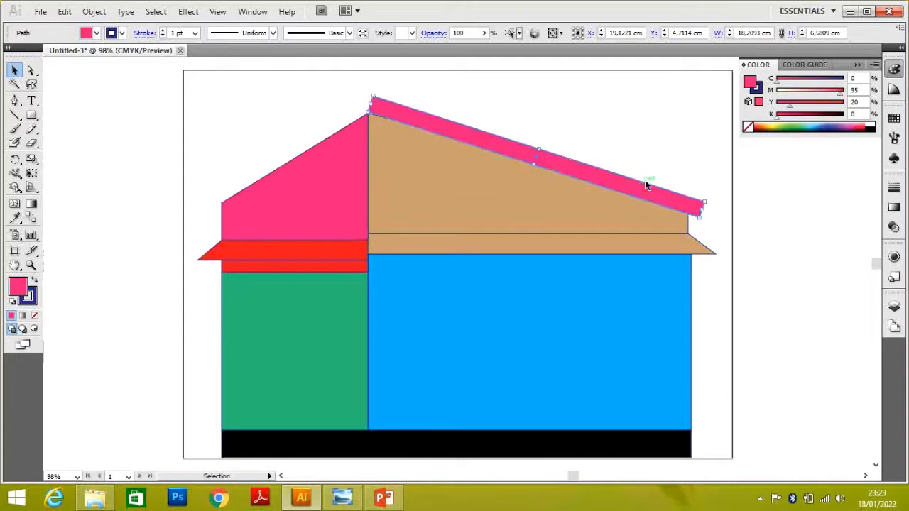
pyautogui.moveTo(708, 198); pyautogui.dragTo(708, 188)
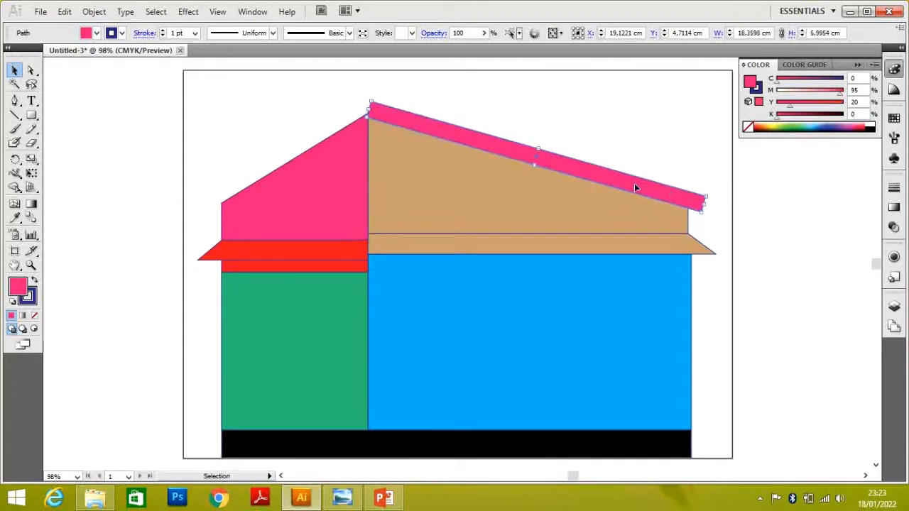
pyautogui.moveTo(632, 176); pyautogui.dragTo(710, 177)
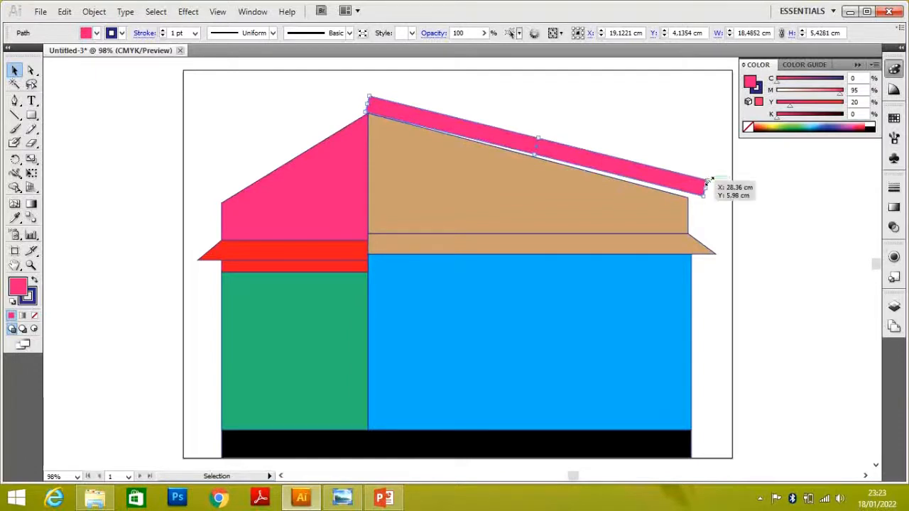
pyautogui.moveTo(707, 185); pyautogui.dragTo(660, 186)
pyautogui.click(694, 153)
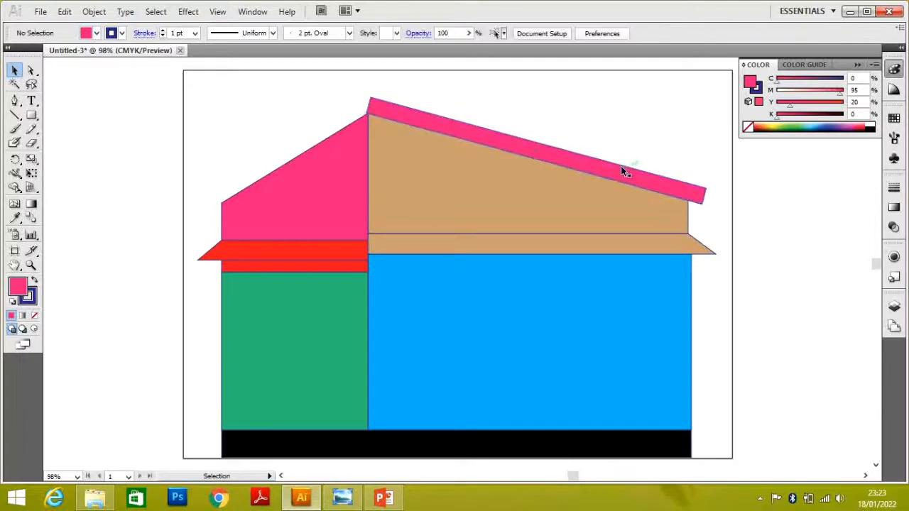
# Compare the roof end with the reference image and slant the long roof bar's lower end by moving its top-right anchor point inward
pyautogui.click(621, 168)
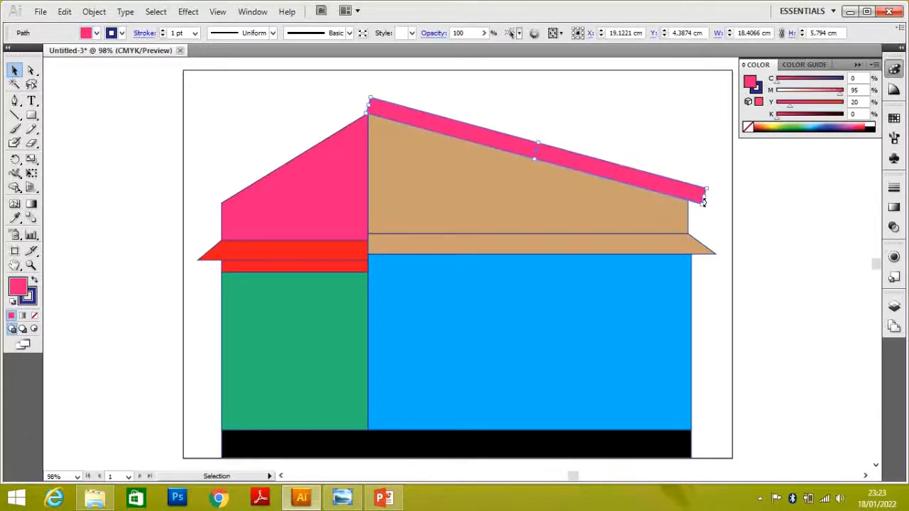
pyautogui.click(342, 497)
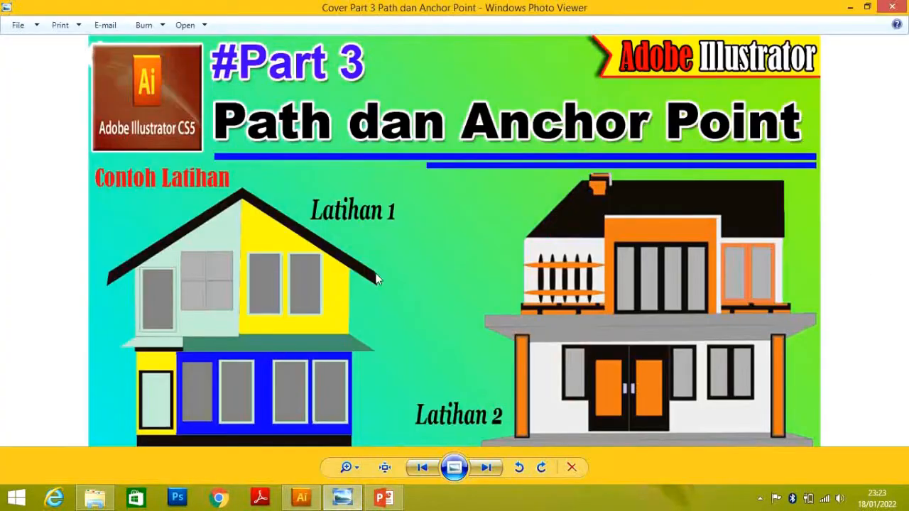
pyautogui.click(342, 497)
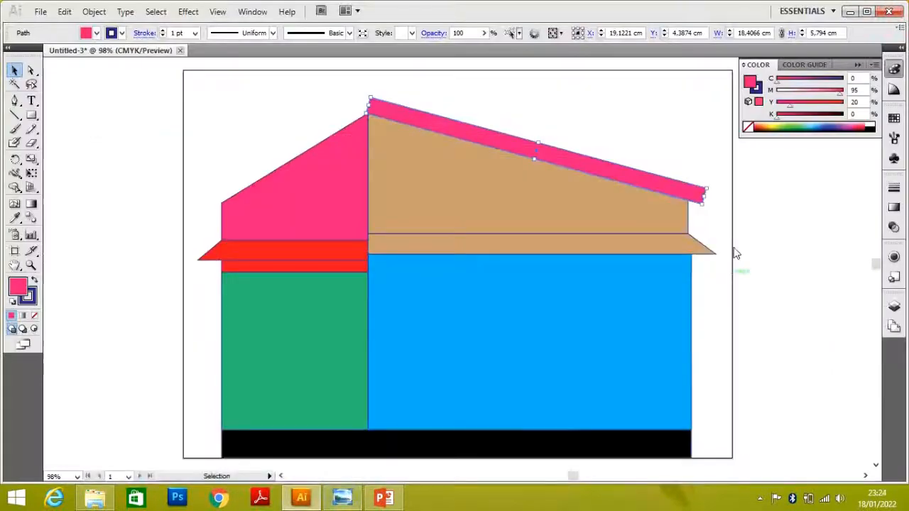
pyautogui.click(32, 70)
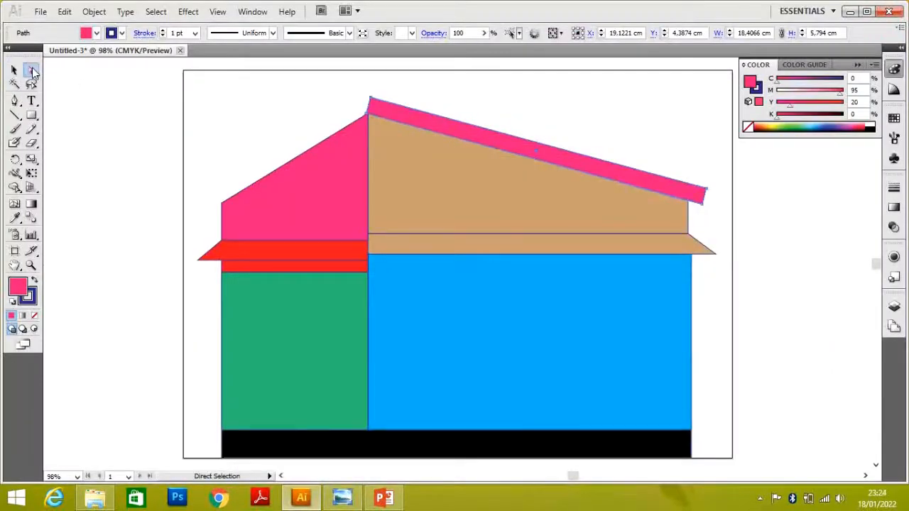
pyautogui.click(707, 194)
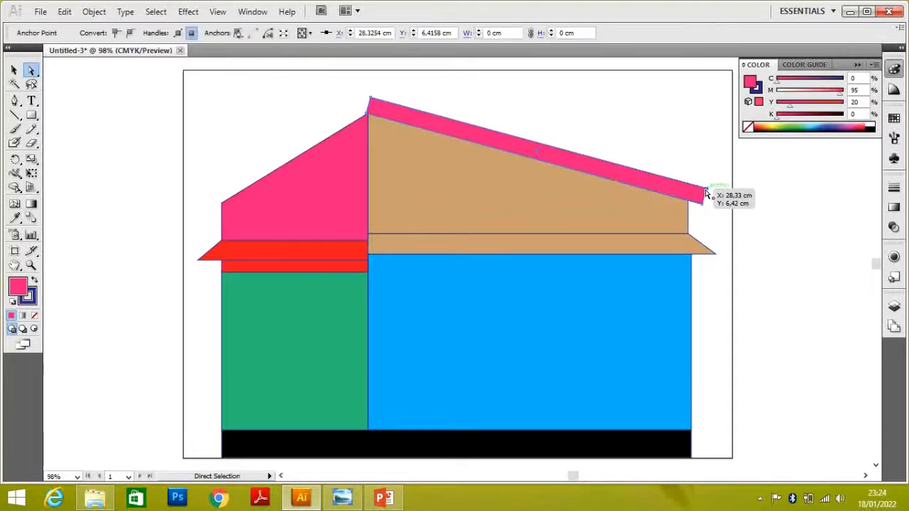
pyautogui.moveTo(707, 193); pyautogui.dragTo(680, 184)
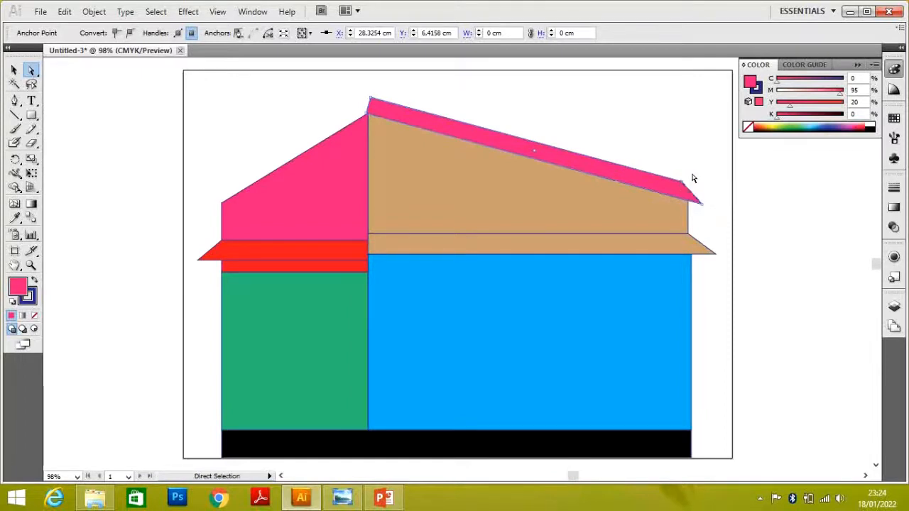
pyautogui.click(679, 166)
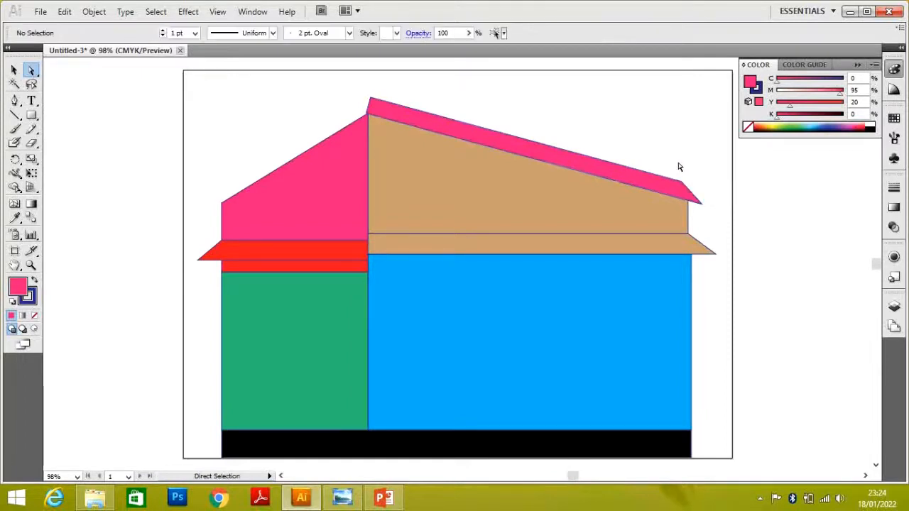
# Draw a bar about 7.6 × 1 cm above the pink wall, then rotate and stretch it along that slope up to the roof peak
pyautogui.click(31, 115)
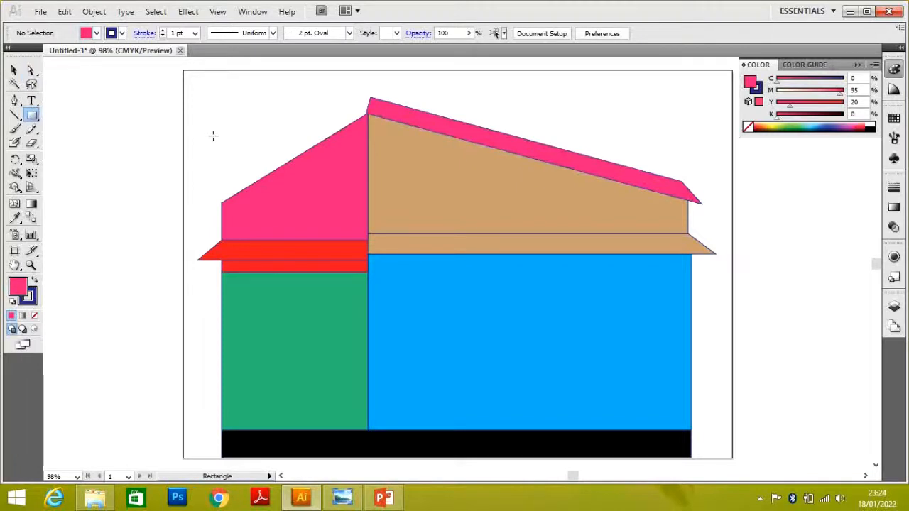
pyautogui.moveTo(205, 126); pyautogui.dragTo(347, 107)
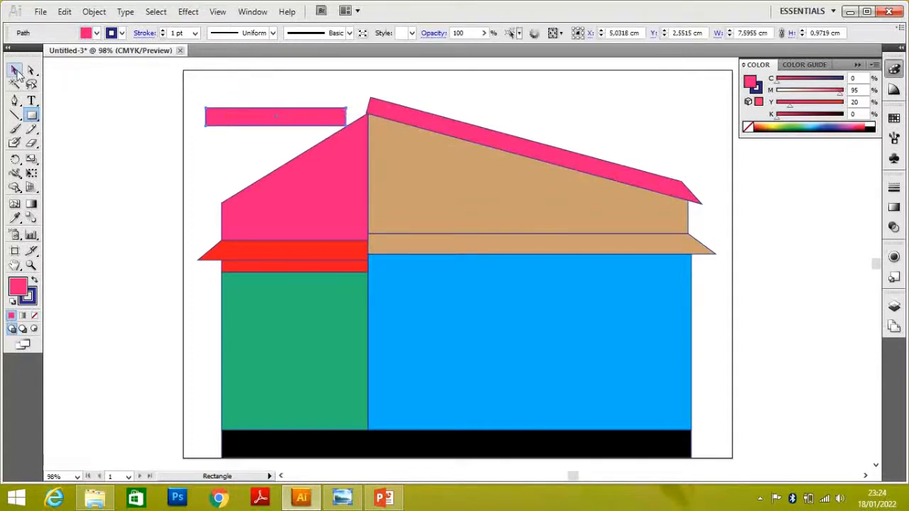
pyautogui.click(15, 71)
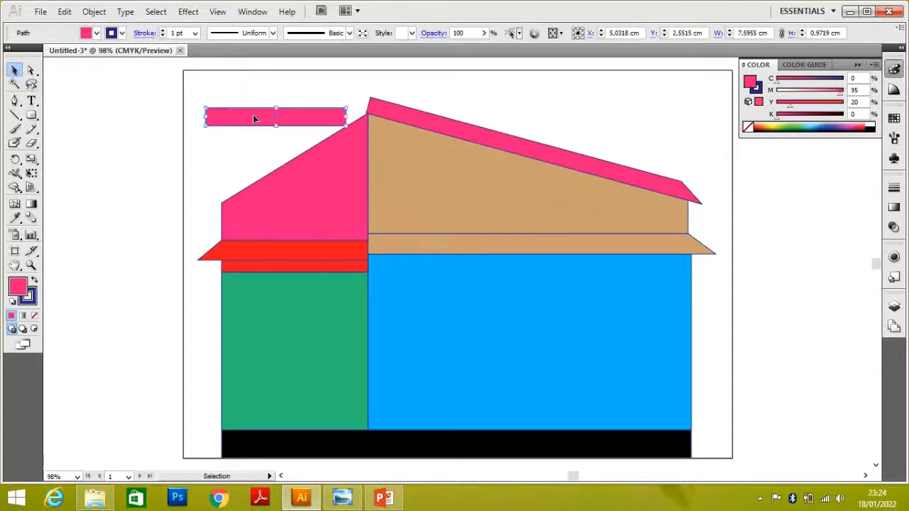
pyautogui.moveTo(274, 104); pyautogui.dragTo(281, 152)
pyautogui.moveTo(328, 131); pyautogui.dragTo(360, 102)
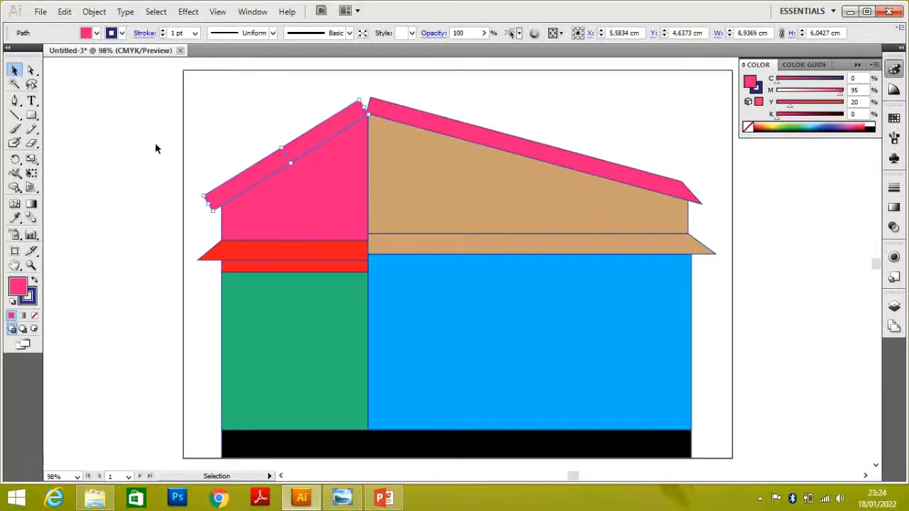
# Move the short roof bar's top-left anchor point inward and join both bars' upper anchor points at the ridge, about X 10 cm, Y 1.2 cm
pyautogui.click(31, 71)
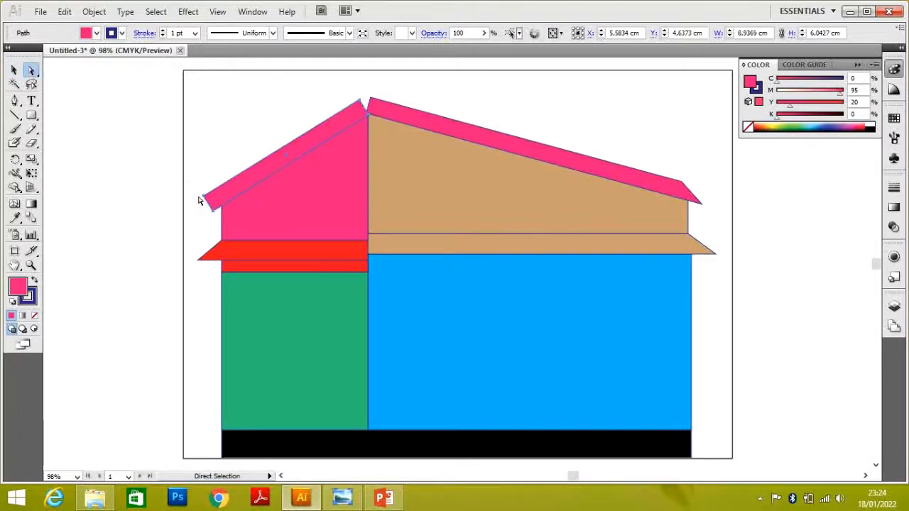
pyautogui.moveTo(205, 202); pyautogui.dragTo(221, 189)
pyautogui.moveTo(360, 104); pyautogui.dragTo(368, 94)
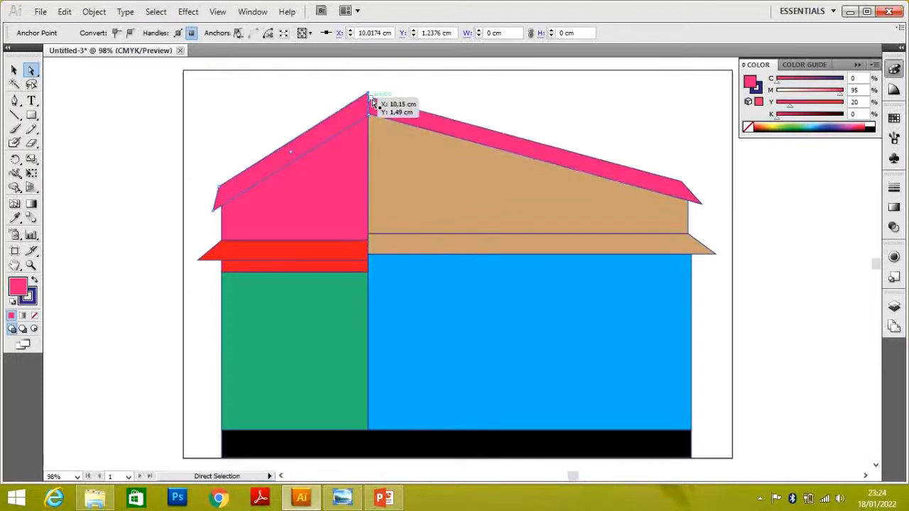
pyautogui.moveTo(372, 104); pyautogui.dragTo(369, 94)
pyautogui.click(377, 92)
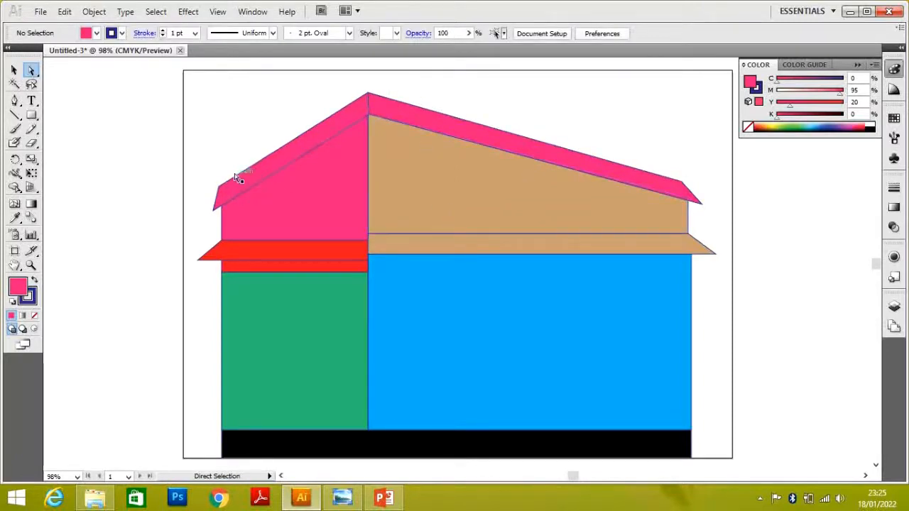
# Fill both roof bars with the dark brown swatch (C 35, M 60, Y 80, K 25)
pyautogui.click(13, 69)
pyautogui.click(275, 171)
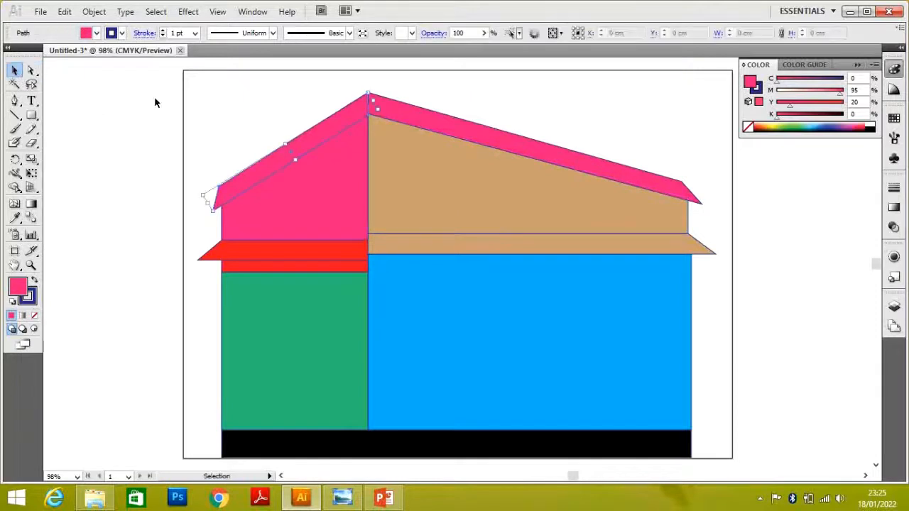
pyautogui.click(97, 33)
pyautogui.click(98, 65)
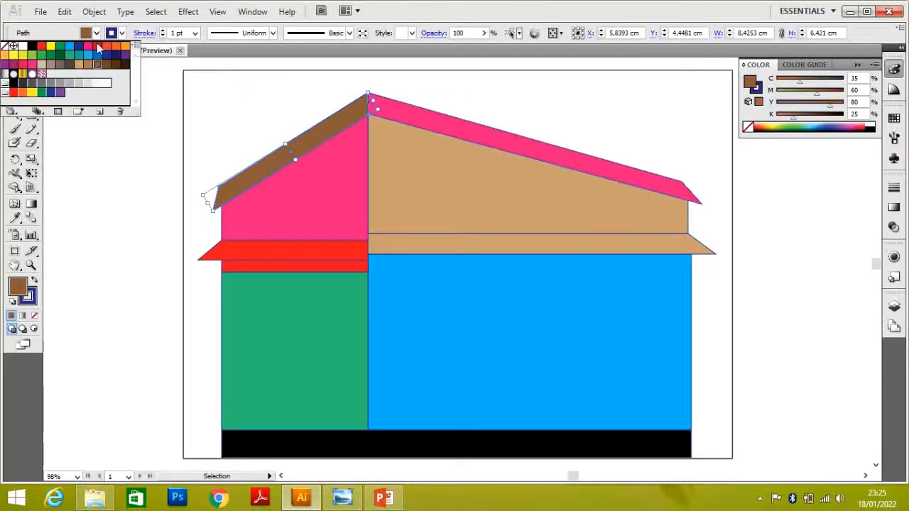
pyautogui.click(419, 114)
pyautogui.click(421, 114)
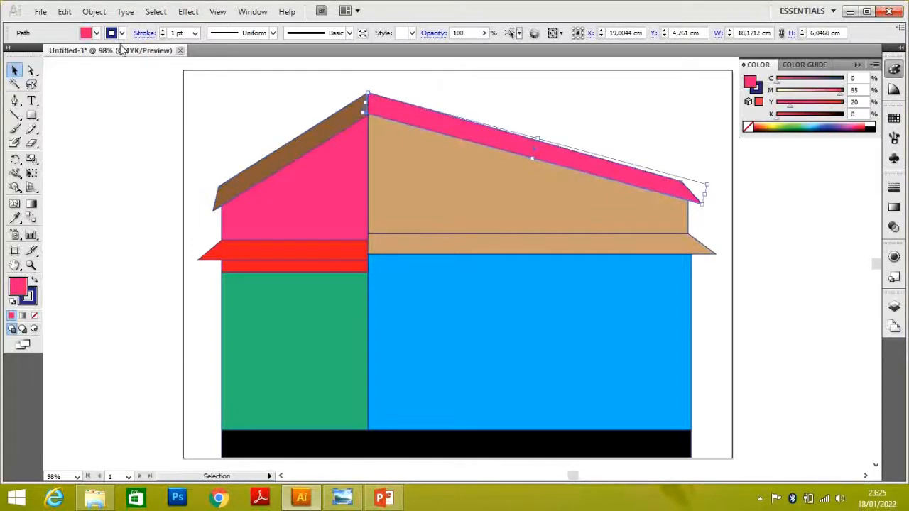
pyautogui.click(97, 33)
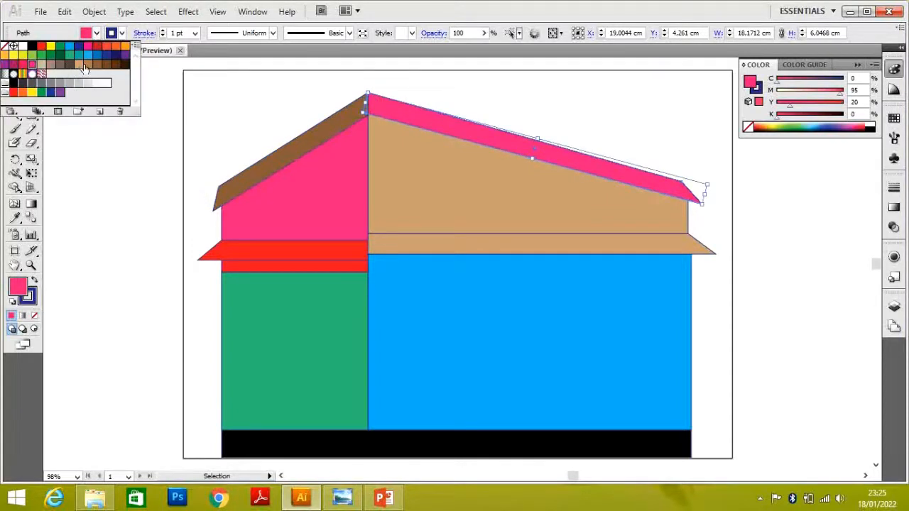
pyautogui.click(86, 66)
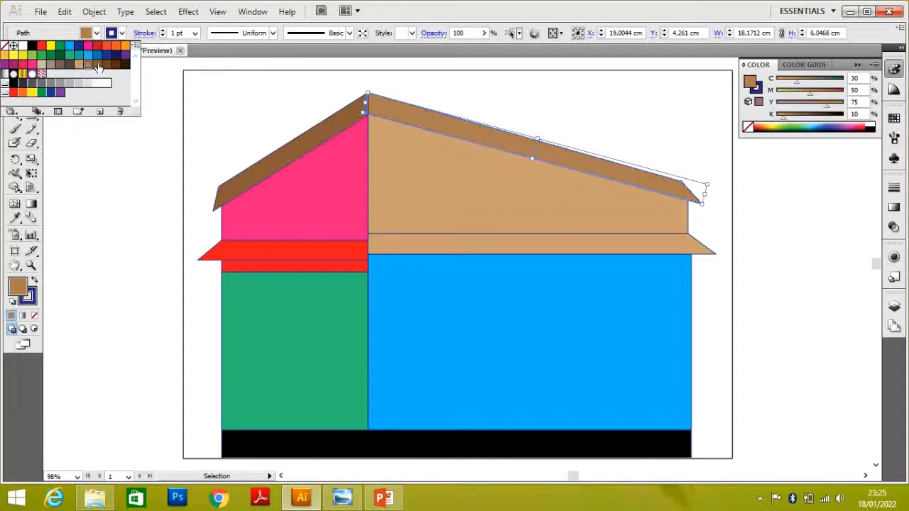
pyautogui.click(97, 66)
pyautogui.click(269, 98)
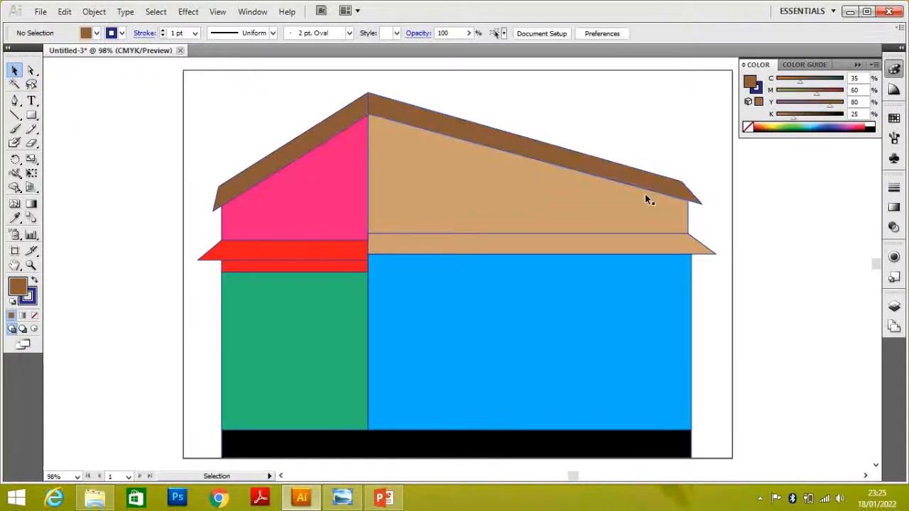
# Check the reference image again and draw a brown rectangle about 4.6 × 8 cm outside the artboard, beside the house's pink side
pyautogui.click(342, 496)
pyautogui.click(343, 490)
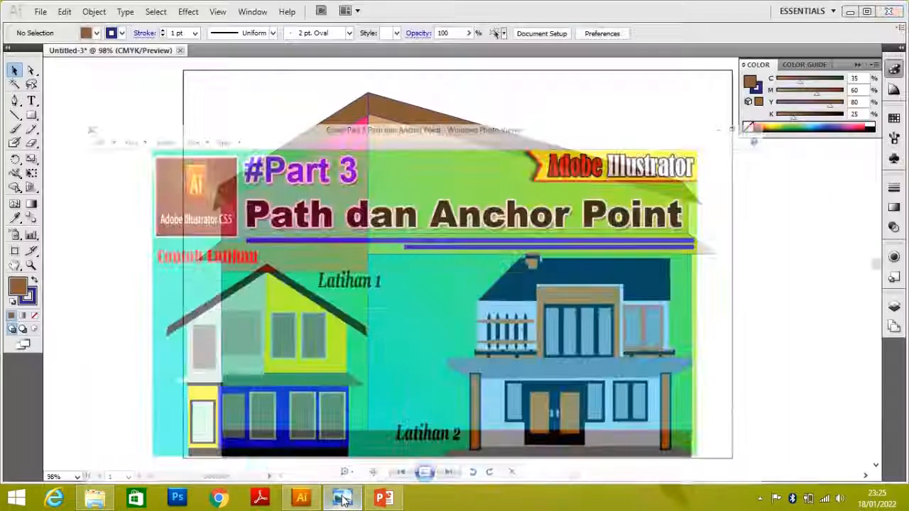
pyautogui.click(31, 117)
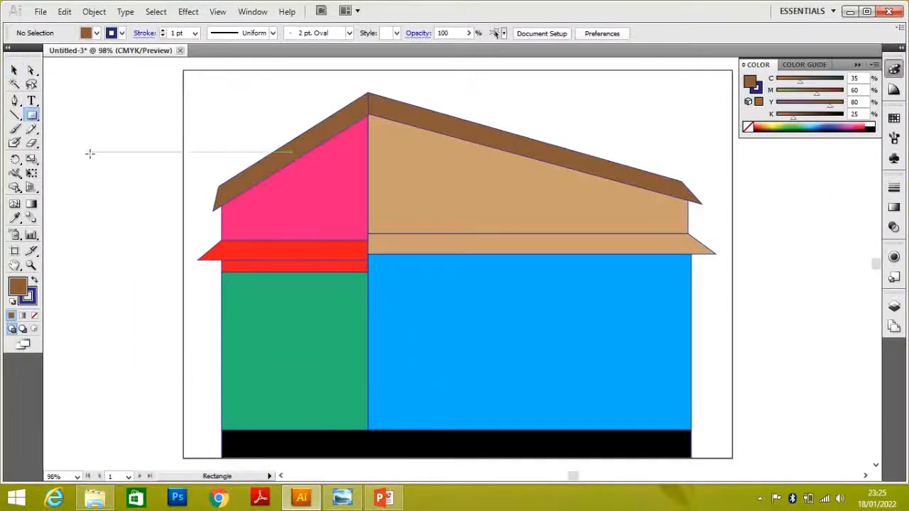
pyautogui.moveTo(74, 138); pyautogui.dragTo(161, 287)
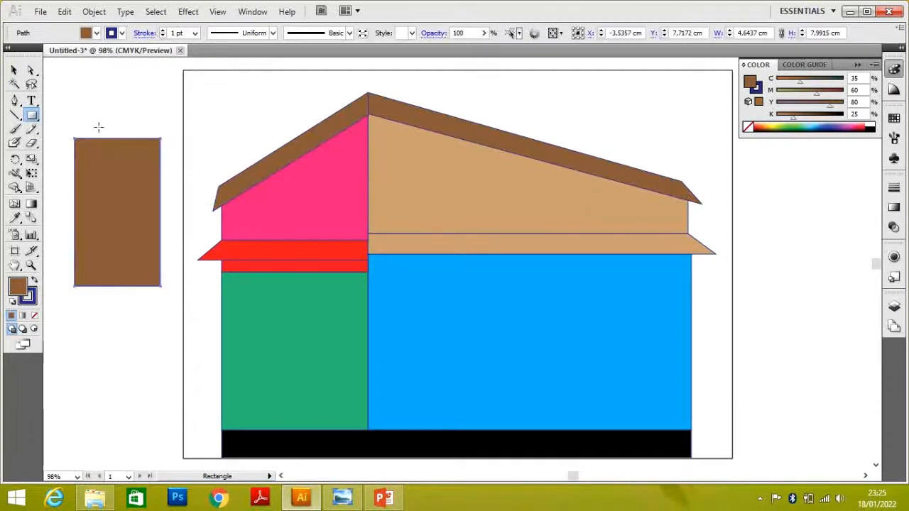
# Duplicate the brown rectangle, place the copy below the original and fill it with the orange swatch (C 0, M 80, Y 95, K 0)
pyautogui.click(14, 69)
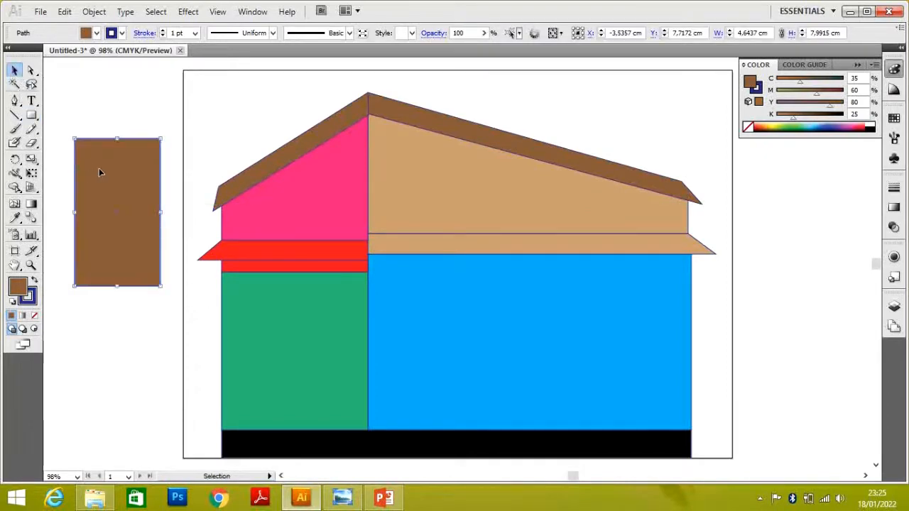
pyautogui.press('a')
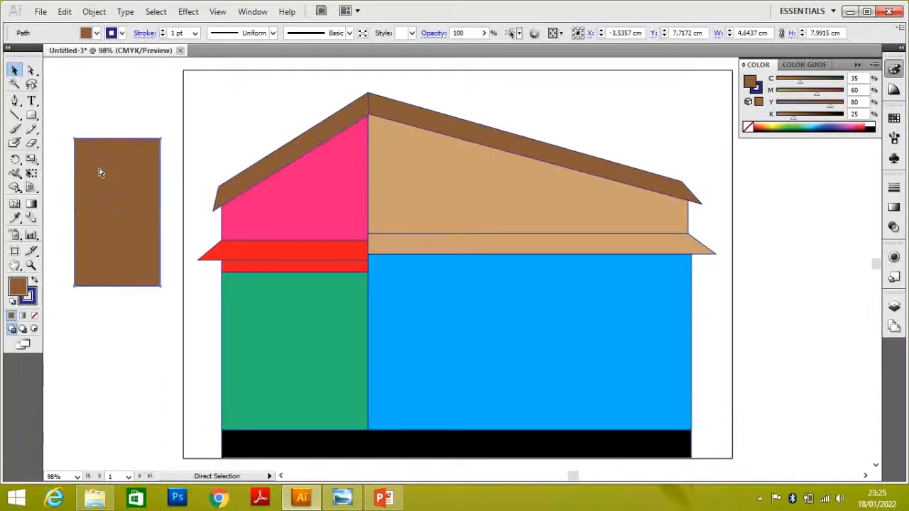
pyautogui.hotkey('ctrl', 'v')
pyautogui.moveTo(447, 224); pyautogui.dragTo(120, 341)
pyautogui.click(96, 34)
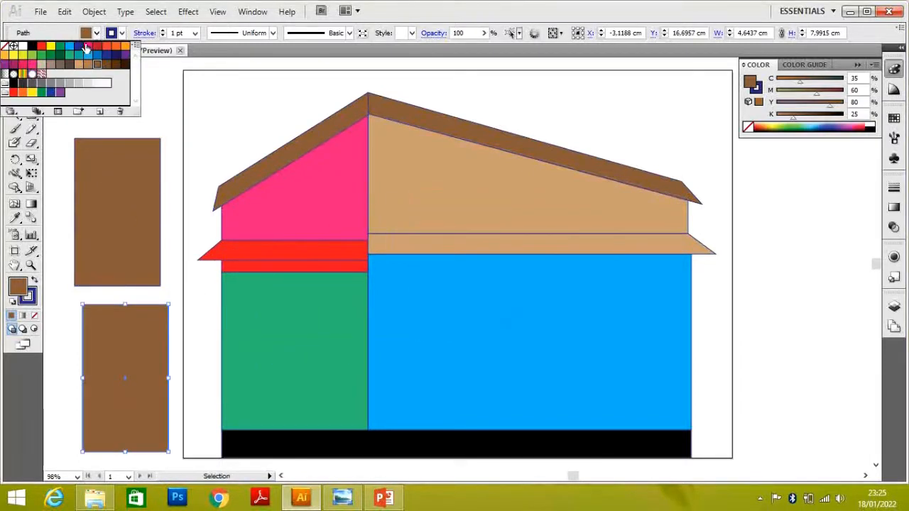
pyautogui.click(117, 47)
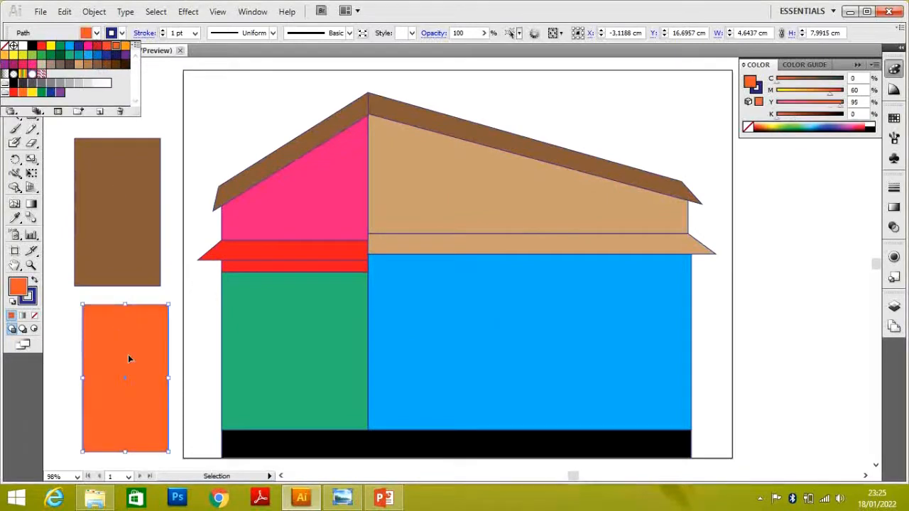
# Shrink the orange rectangle to about 3.8 × 6.8 cm and centre it on the brown rectangle as a window pane
pyautogui.click(168, 305)
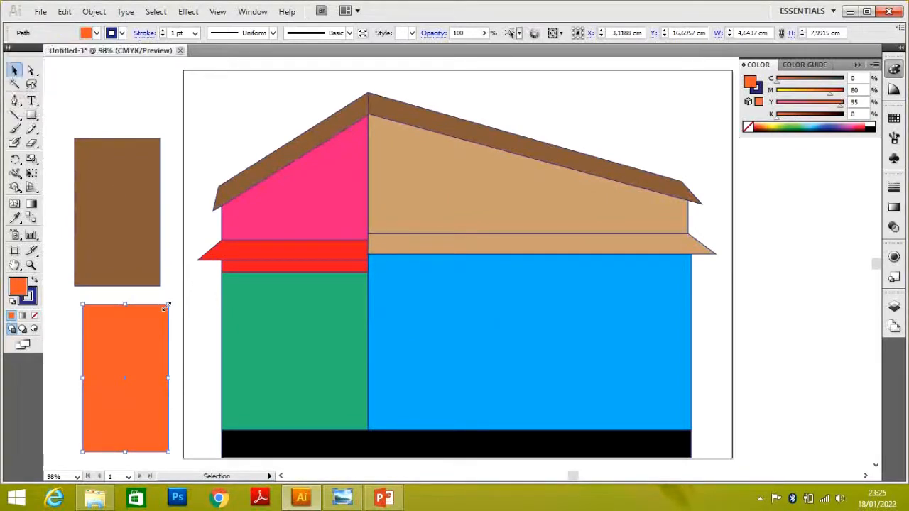
pyautogui.moveTo(169, 305); pyautogui.dragTo(127, 172)
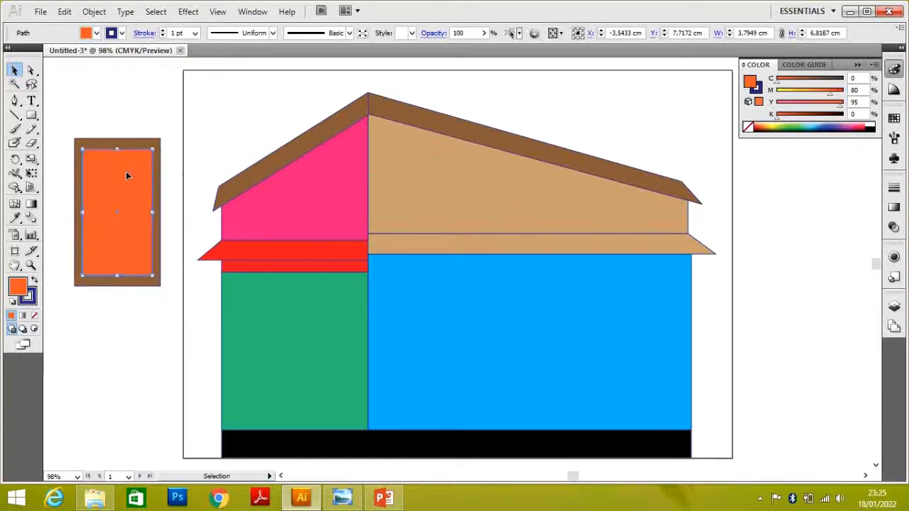
pyautogui.click(150, 107)
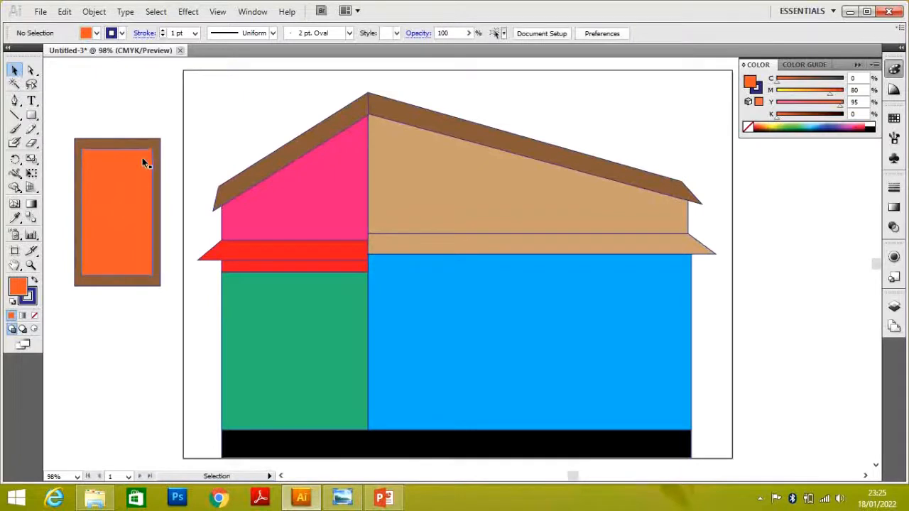
pyautogui.click(142, 142)
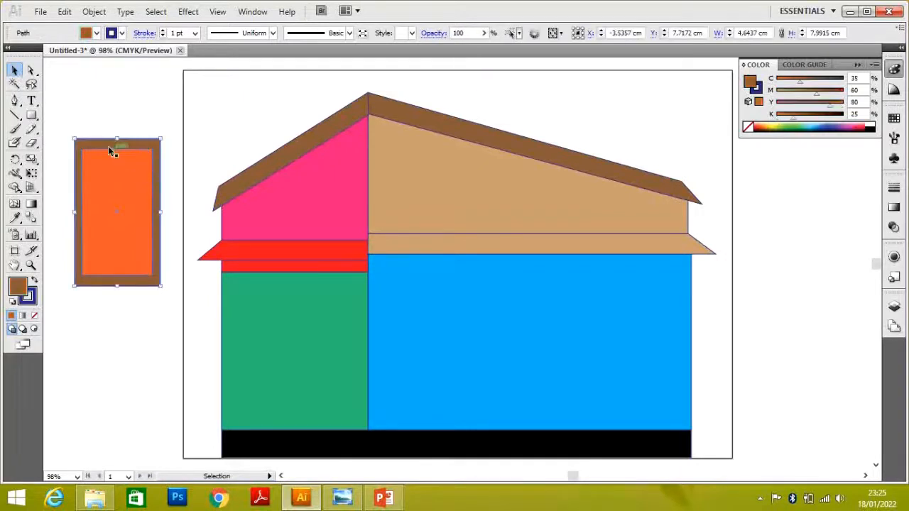
pyautogui.moveTo(114, 154); pyautogui.dragTo(119, 190)
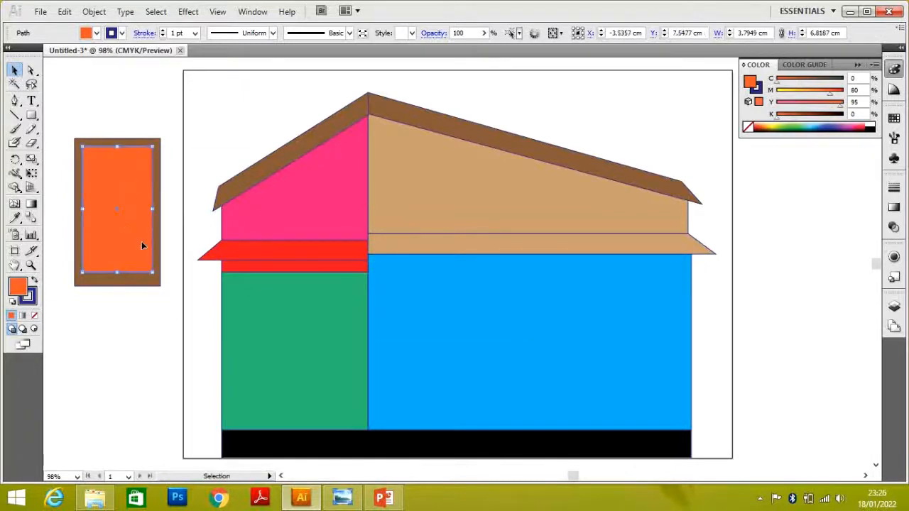
pyautogui.moveTo(135, 233); pyautogui.dragTo(134, 236)
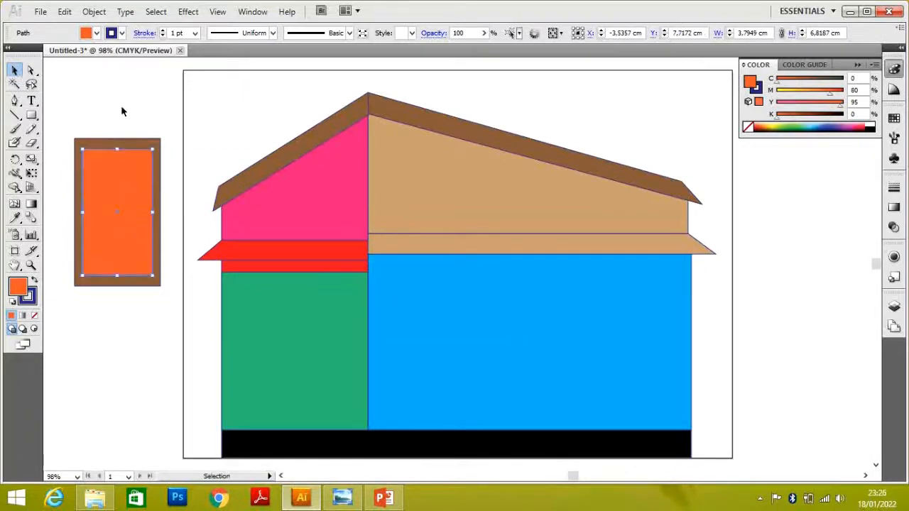
# Select the brown frame and orange pane together and group them
pyautogui.click(70, 117)
pyautogui.moveTo(61, 117); pyautogui.dragTo(178, 308)
pyautogui.click(86, 118)
pyautogui.moveTo(58, 116); pyautogui.dragTo(173, 309)
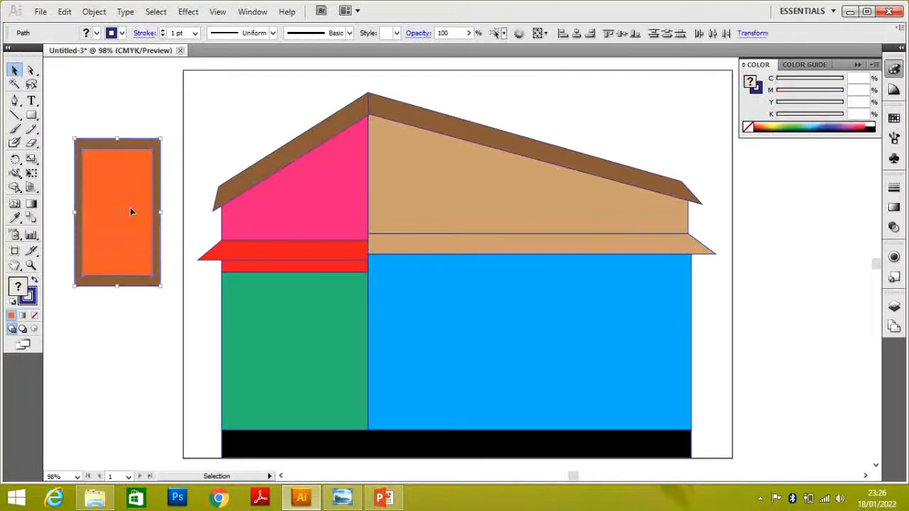
pyautogui.press('t')
pyautogui.click(13, 71)
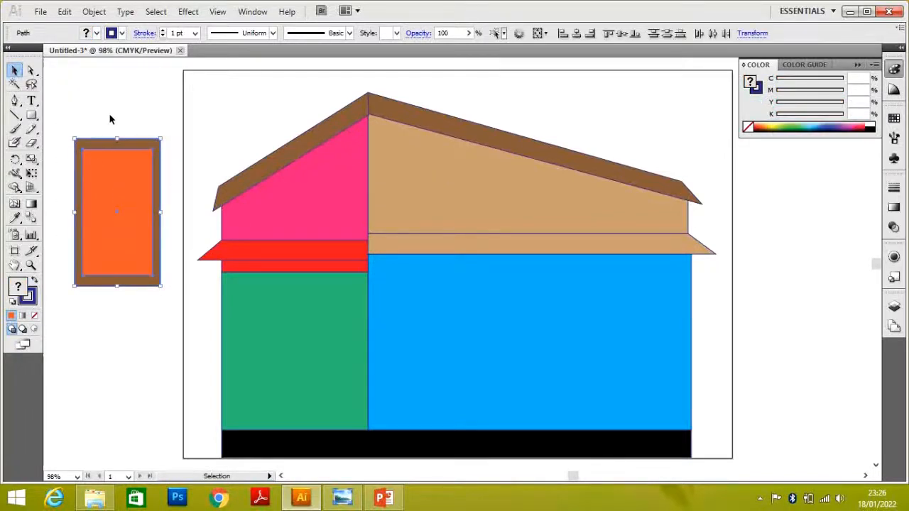
pyautogui.rightClick(117, 179)
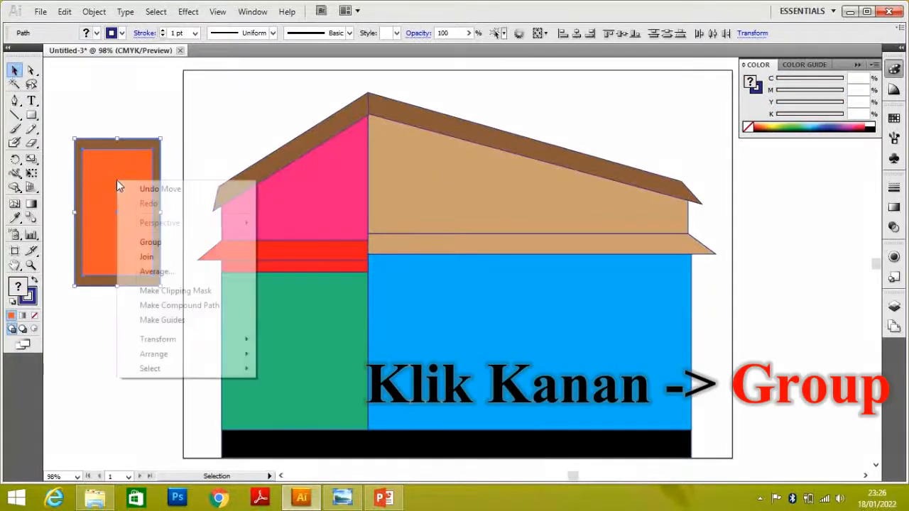
pyautogui.click(165, 243)
pyautogui.click(159, 125)
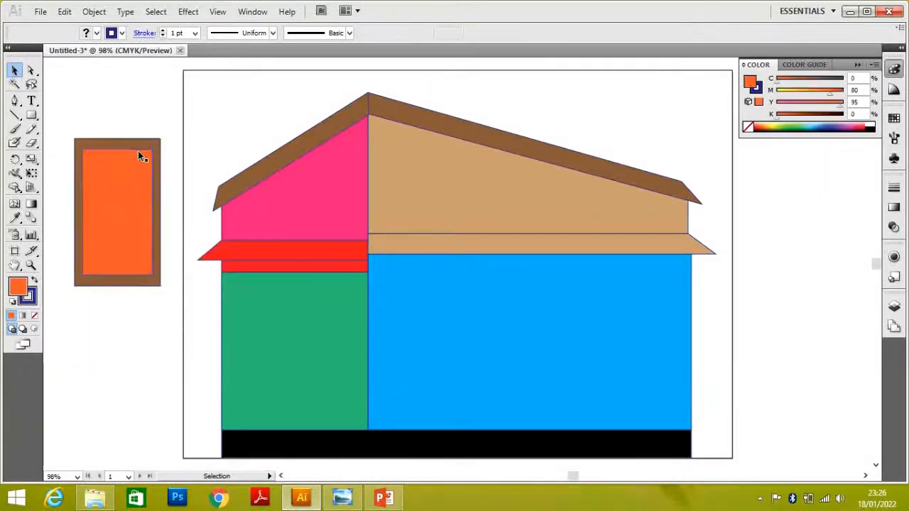
# Move the window group onto the blue wall near its outer edge and place a copy beside it on the same wall
pyautogui.moveTo(134, 165); pyautogui.dragTo(627, 304)
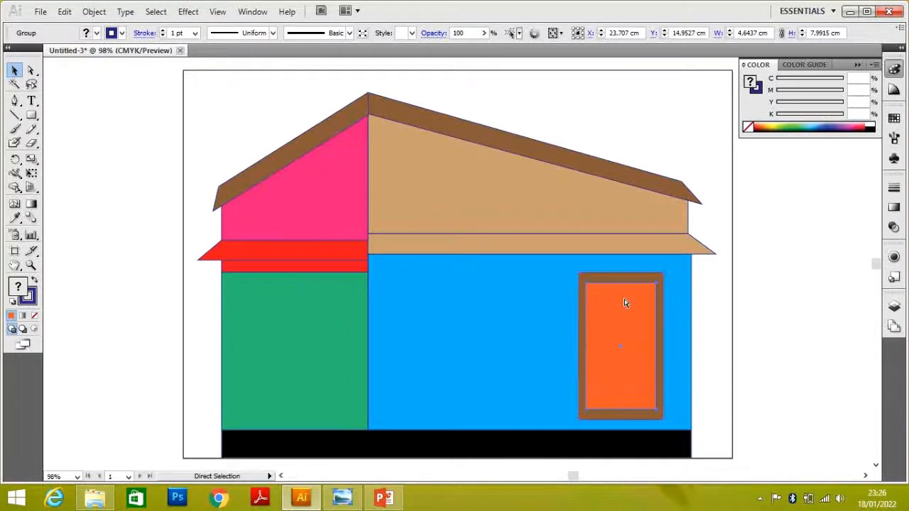
pyautogui.hotkey('ctrl', 'v')
pyautogui.moveTo(463, 230); pyautogui.dragTo(484, 312)
# Place another copy of the window on the green wall and narrow it to about 2.6 cm
pyautogui.press('a')
pyautogui.click(482, 302)
pyautogui.hotkey('ctrl', 'v')
pyautogui.moveTo(483, 305); pyautogui.dragTo(289, 324)
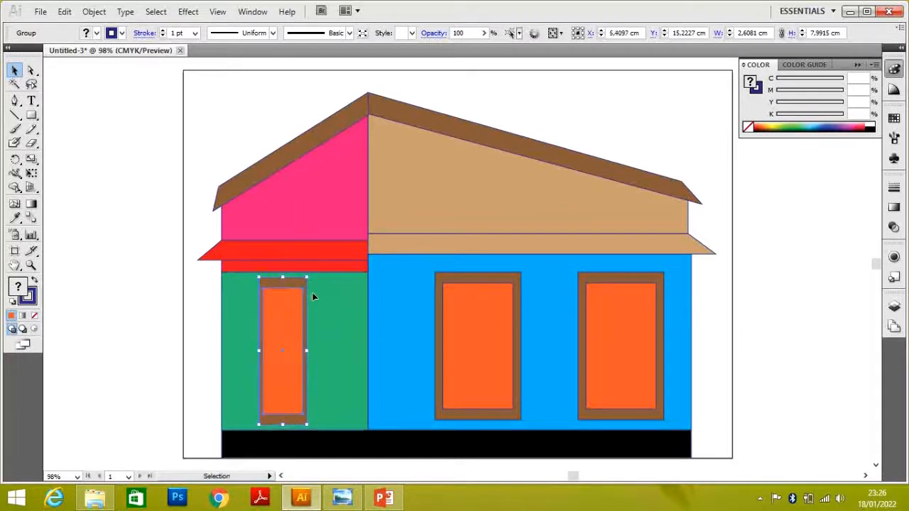
pyautogui.click(187, 275)
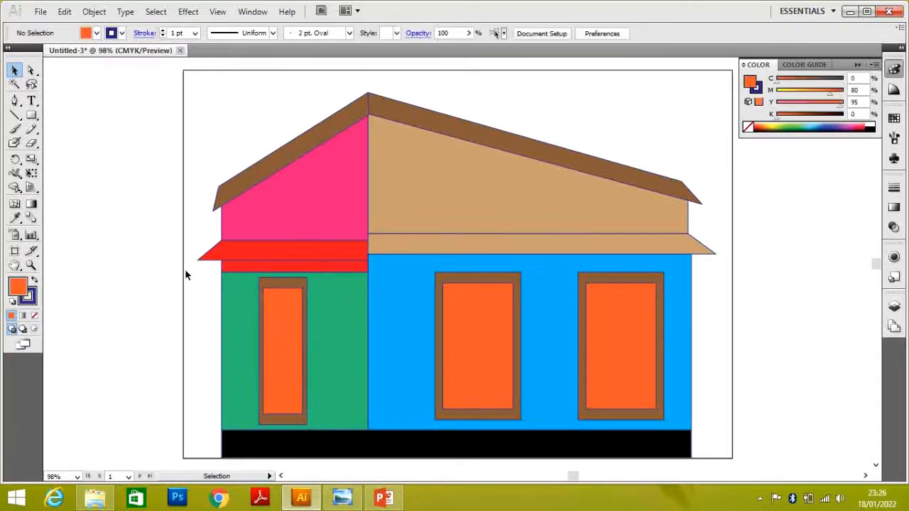
# Check the reference image again and create a new A4 landscape document, 29,7 × 21 cm, in CMYK
pyautogui.click(342, 497)
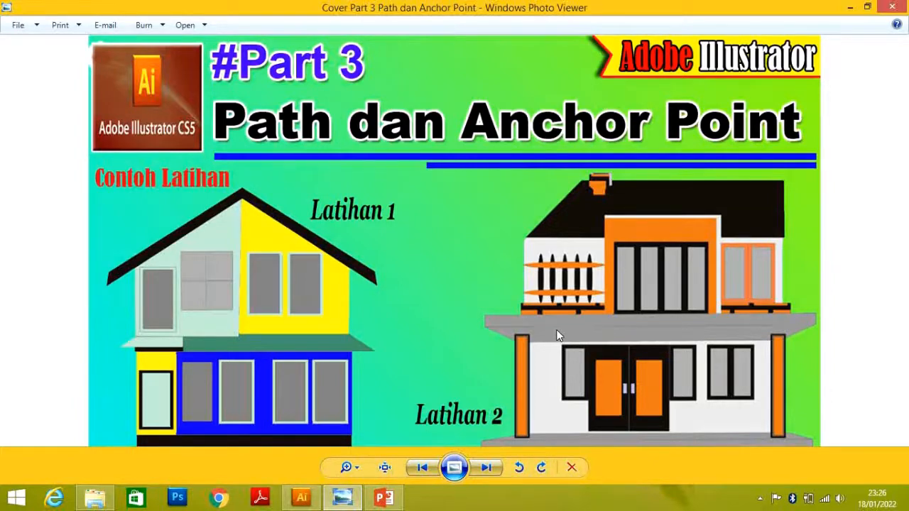
pyautogui.click(302, 497)
pyautogui.click(41, 12)
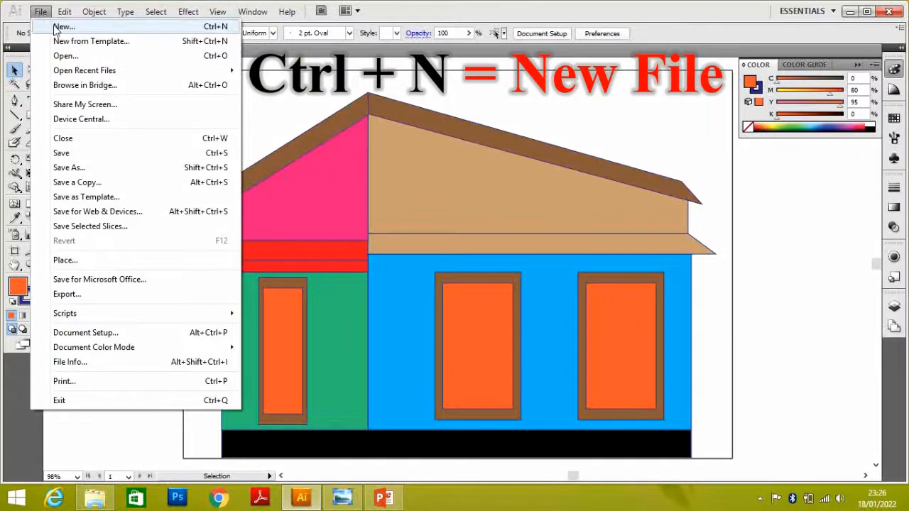
pyautogui.click(59, 27)
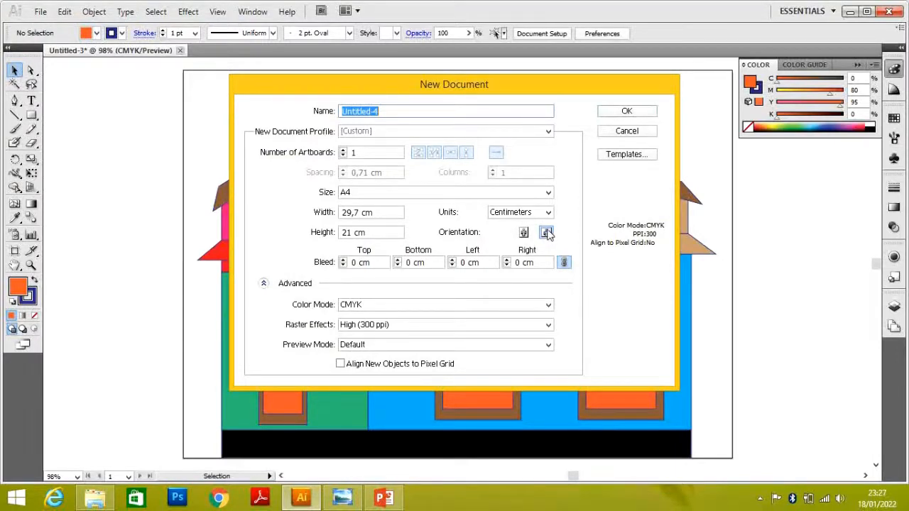
pyautogui.click(629, 110)
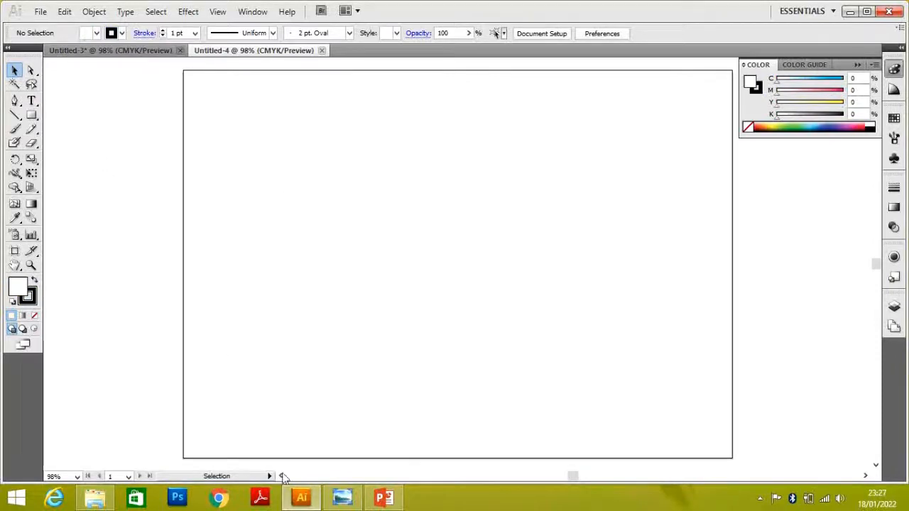
# Look at the second example house and draw a floor bar about 23.3 × 1.5 cm near the artboard's lower edge
pyautogui.click(342, 497)
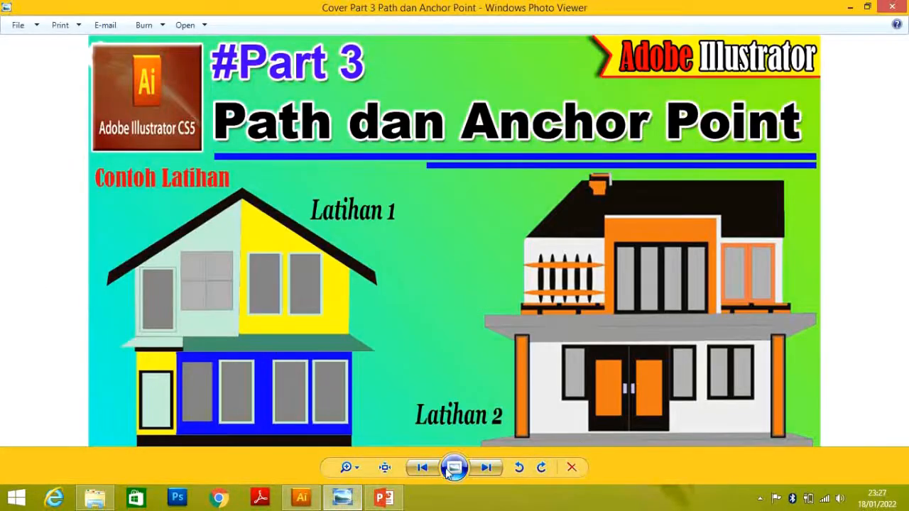
pyautogui.click(342, 498)
pyautogui.click(31, 115)
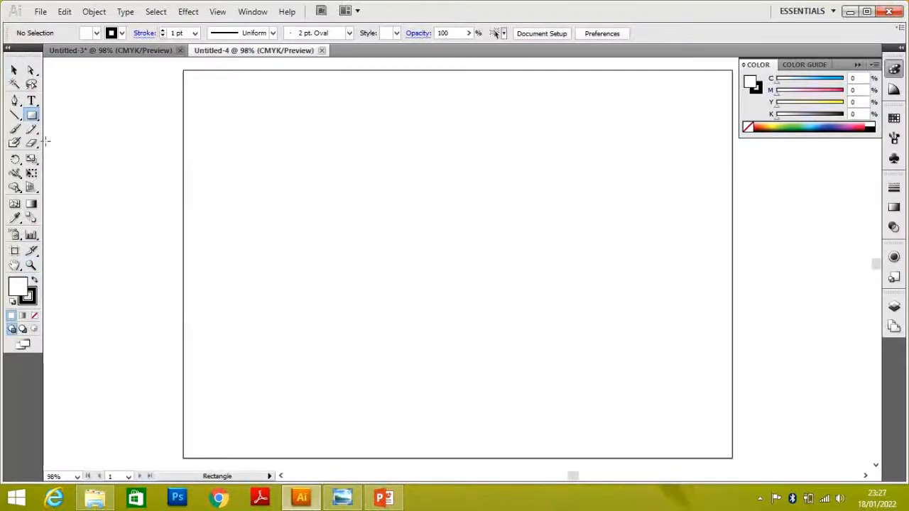
pyautogui.click(32, 116)
pyautogui.moveTo(246, 419); pyautogui.dragTo(677, 447)
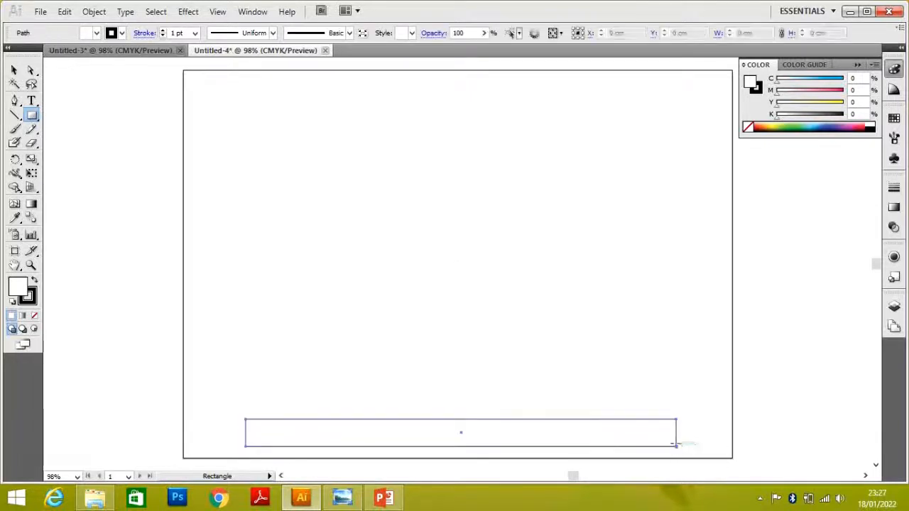
# Reduce the floor bar's height to about 1.1 cm and fill it with the brown swatch (C 35, M 60, Y 80, K 25)
pyautogui.click(14, 70)
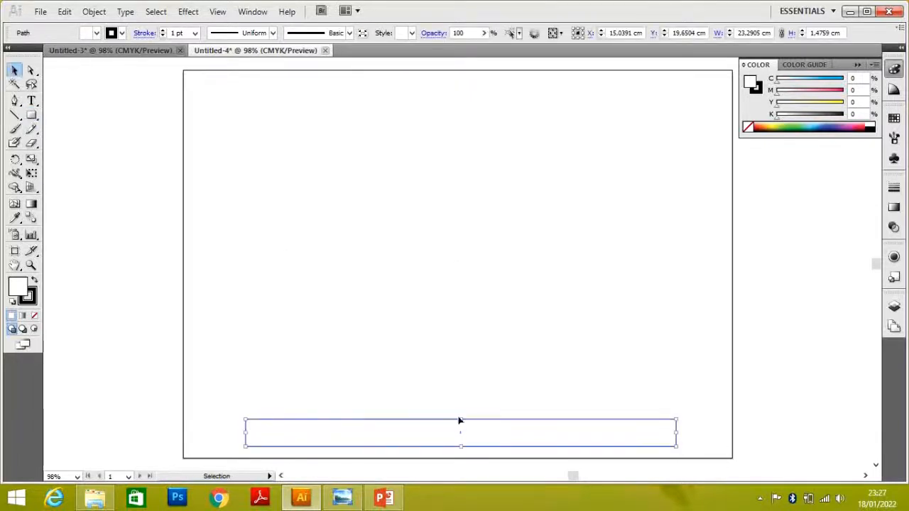
pyautogui.moveTo(461, 419); pyautogui.dragTo(462, 427)
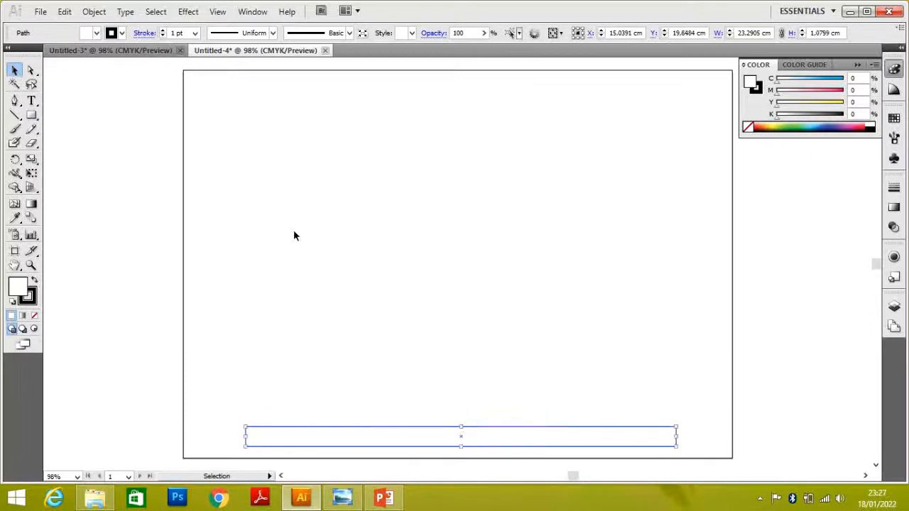
pyautogui.click(97, 33)
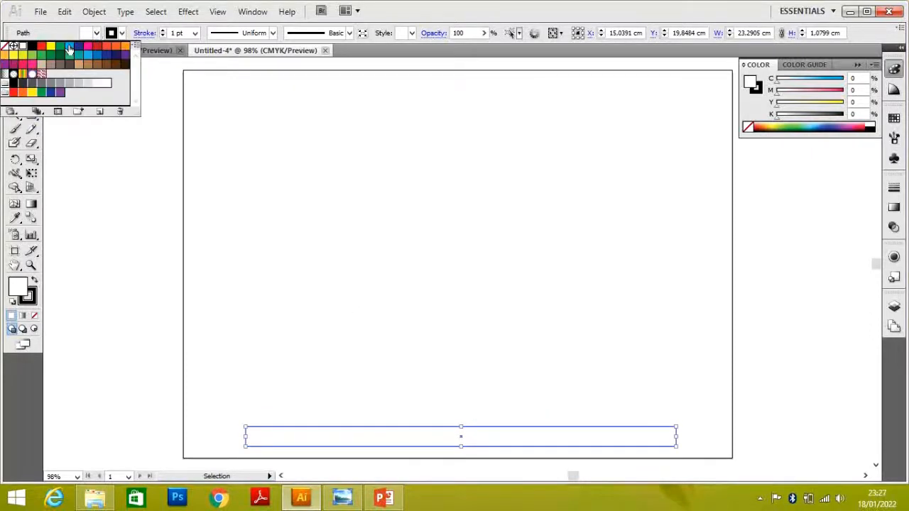
pyautogui.click(97, 66)
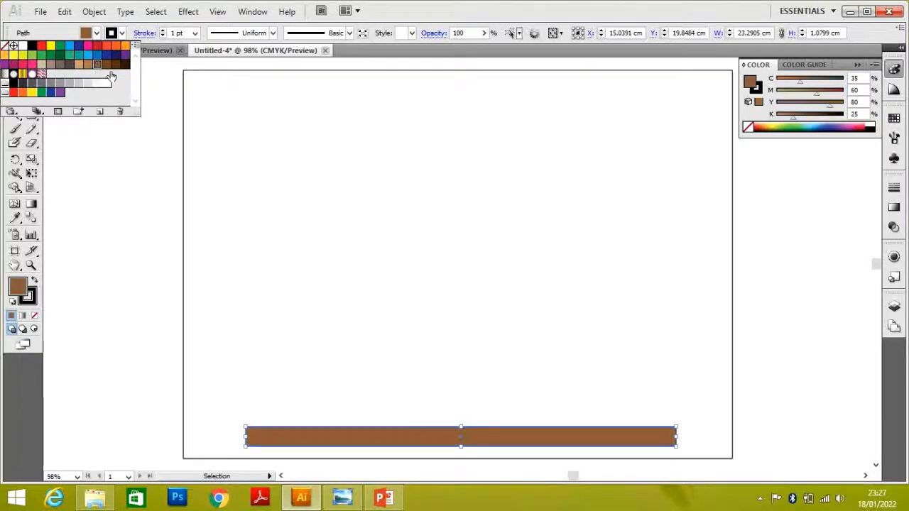
# Draw a second brown rectangle directly on top of the floor bar, about 3.2 cm high, and match its width to the bar
pyautogui.click(32, 115)
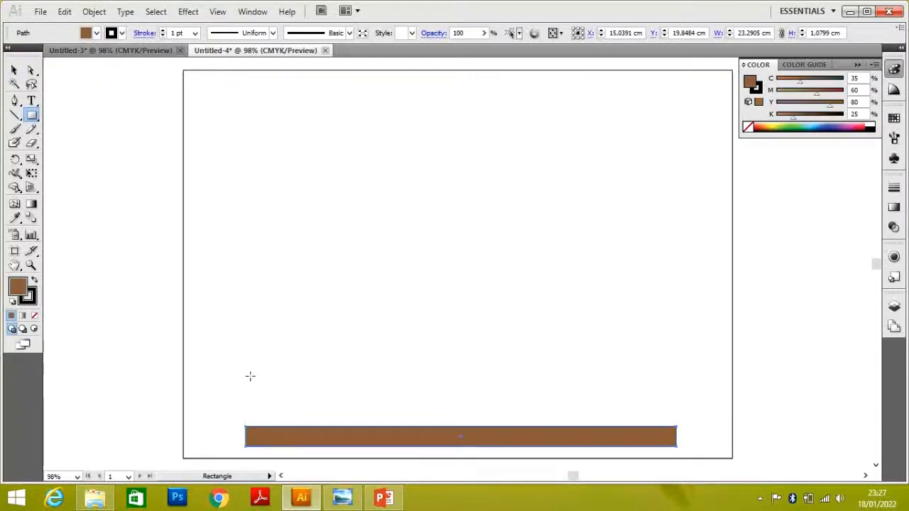
pyautogui.moveTo(250, 368); pyautogui.dragTo(676, 426)
pyautogui.click(14, 70)
pyautogui.moveTo(249, 402); pyautogui.dragTo(245, 402)
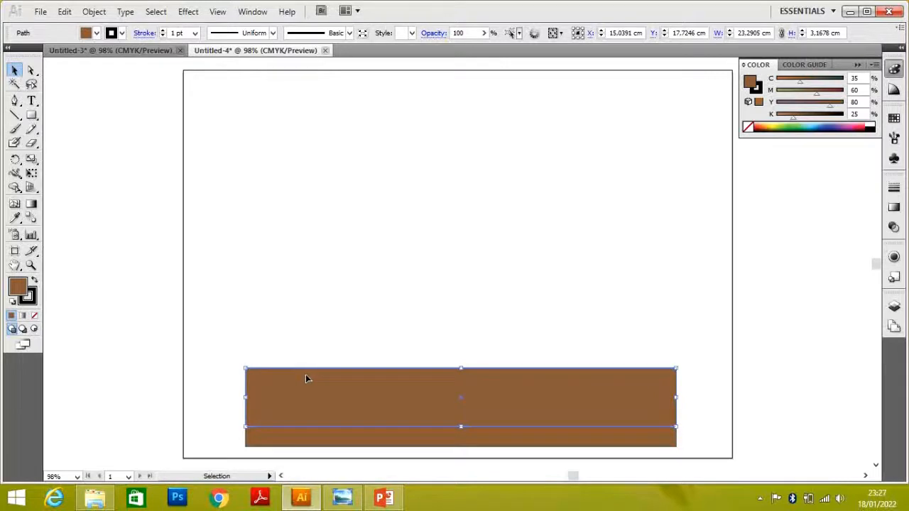
# Turn the taller rectangle into a trapezoid by moving its upper-left anchor point inward to about X 6.2 cm and its upper-right one inward similarly
pyautogui.click(32, 70)
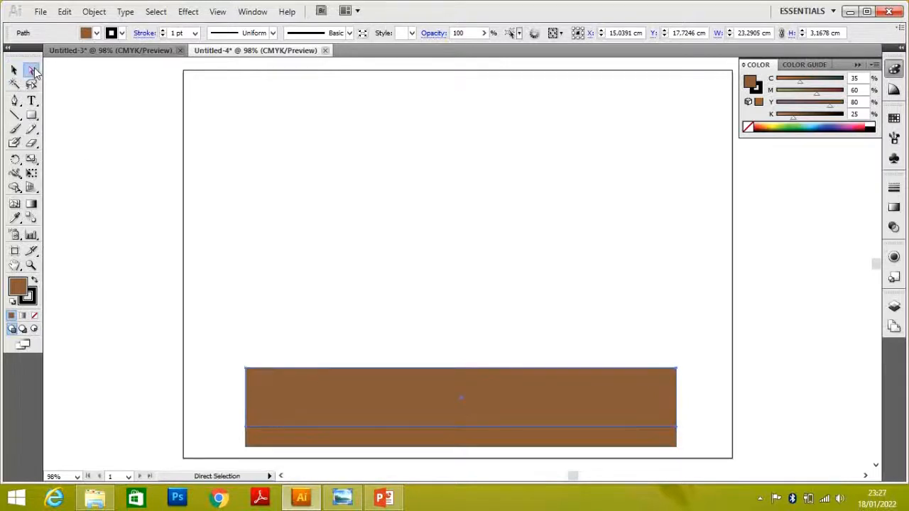
pyautogui.click(247, 373)
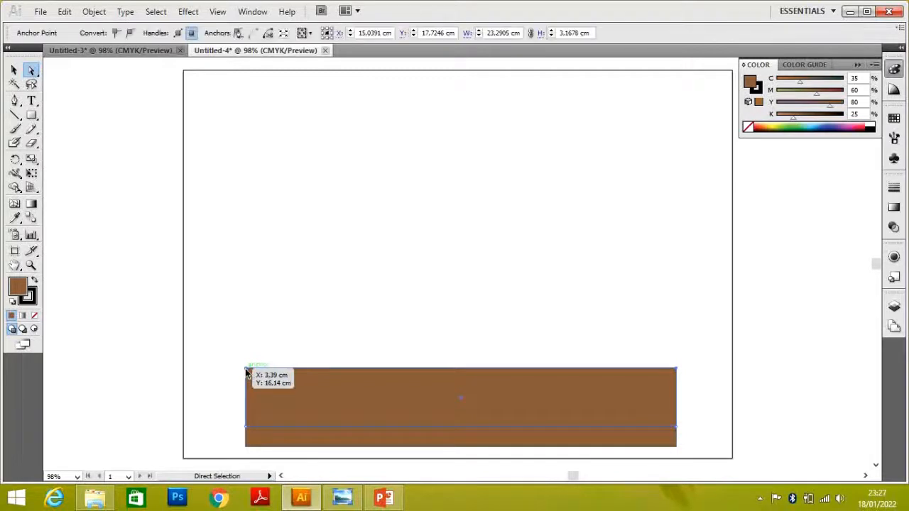
pyautogui.moveTo(247, 372); pyautogui.dragTo(297, 370)
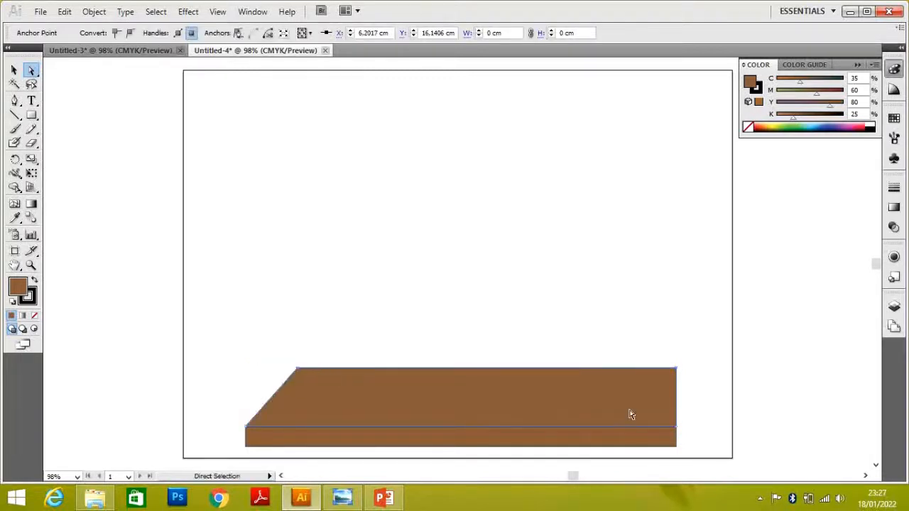
pyautogui.click(676, 370)
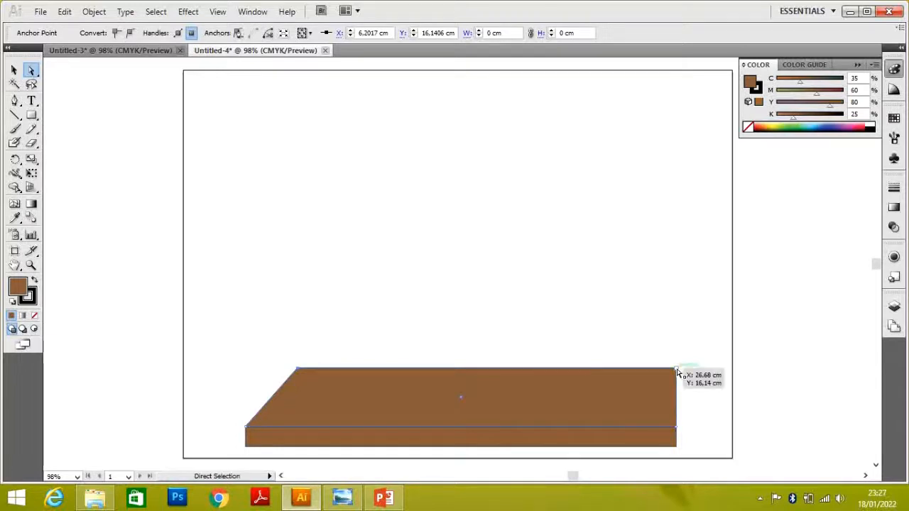
pyautogui.moveTo(676, 370); pyautogui.dragTo(627, 367)
pyautogui.click(621, 355)
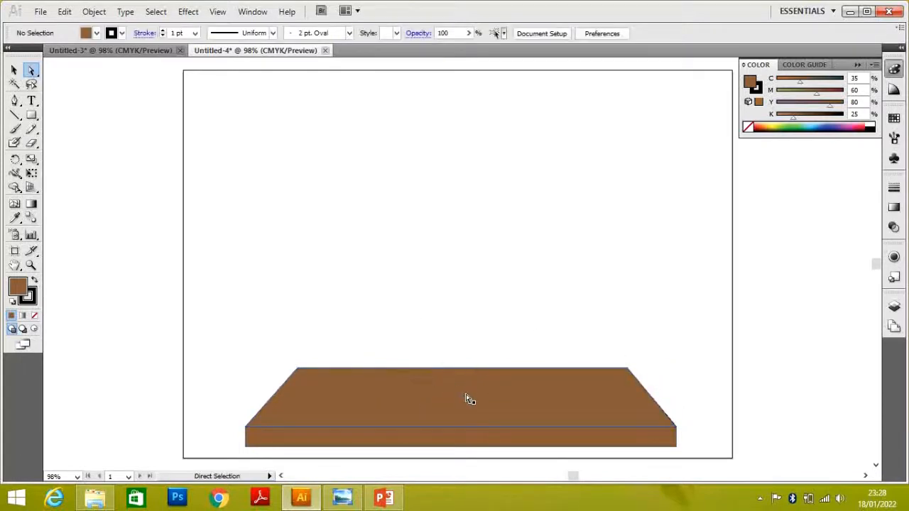
# Draw a brown pillar about 1.3 × 8.1 cm on the floor's left side and place a copy of it level at the right side
pyautogui.click(31, 115)
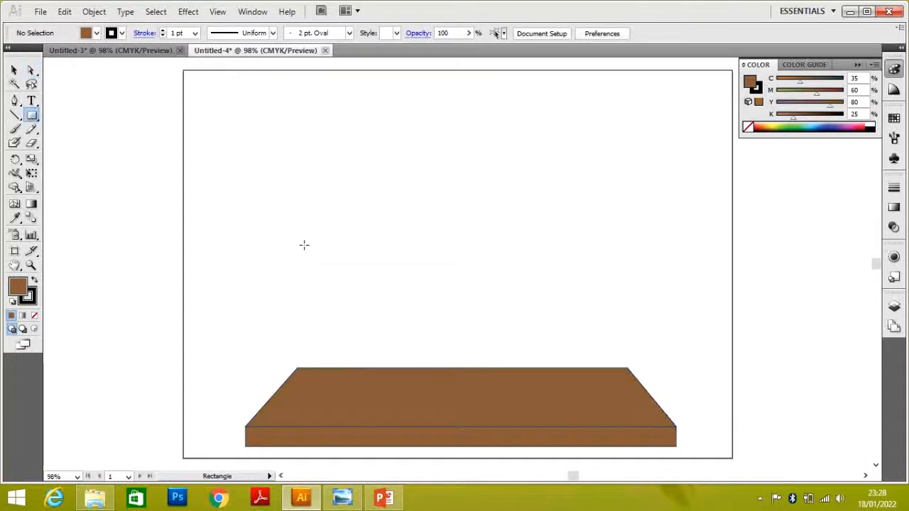
pyautogui.moveTo(298, 240); pyautogui.dragTo(323, 389)
pyautogui.click(15, 70)
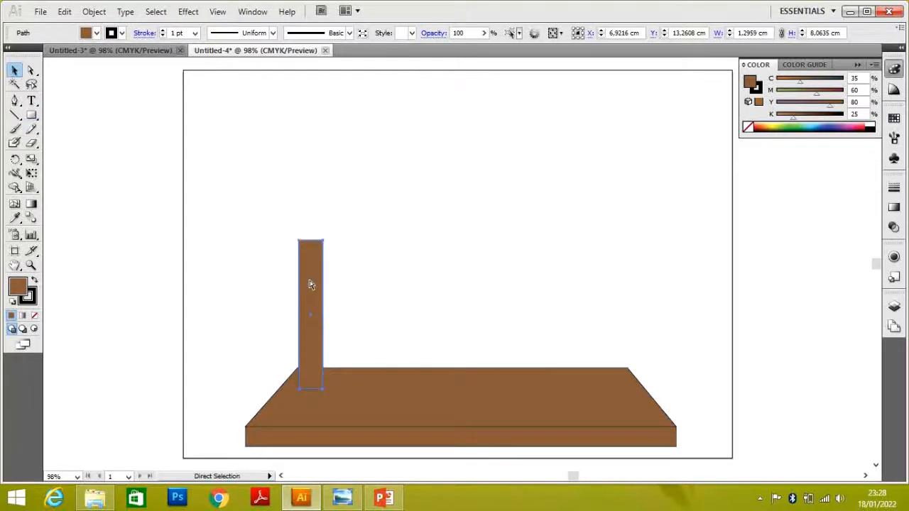
pyautogui.hotkey('ctrl', 'c')
pyautogui.hotkey('ctrl', 'v')
pyautogui.moveTo(451, 246); pyautogui.dragTo(612, 297)
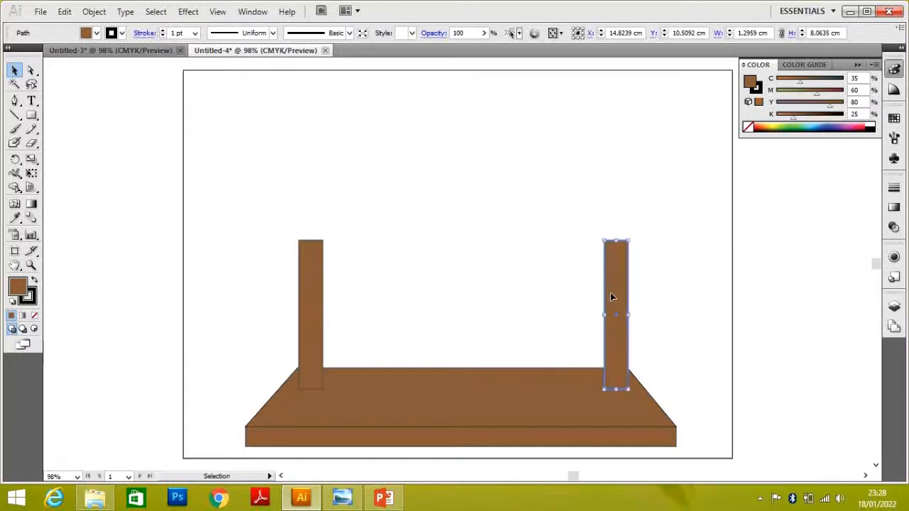
pyautogui.click(534, 263)
# Check the reference house, draw a brown roof bar about 18.2 × 1.5 cm above the pillars, and reduce its height slightly
pyautogui.click(344, 498)
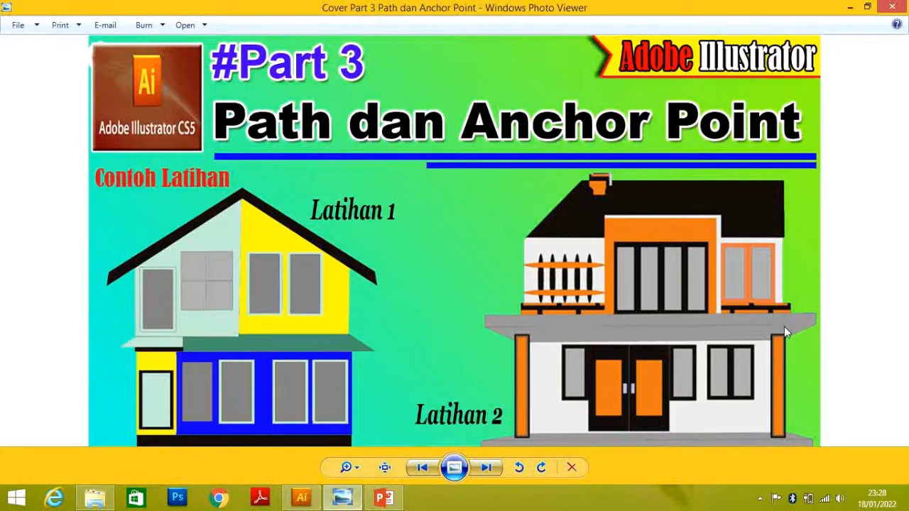
pyautogui.click(301, 497)
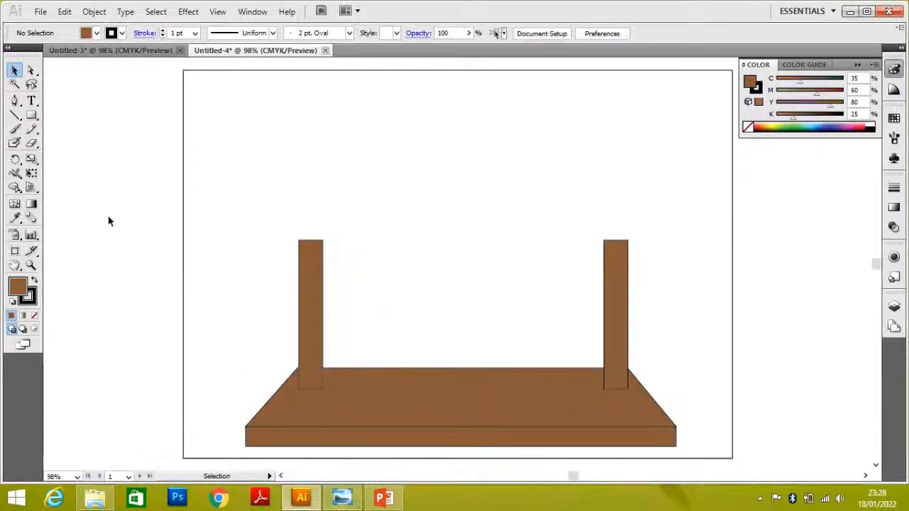
pyautogui.click(31, 117)
pyautogui.moveTo(291, 118)
pyautogui.mouseDown()
pyautogui.moveTo(320, 137)
pyautogui.moveTo(628, 146)
pyautogui.mouseUp()
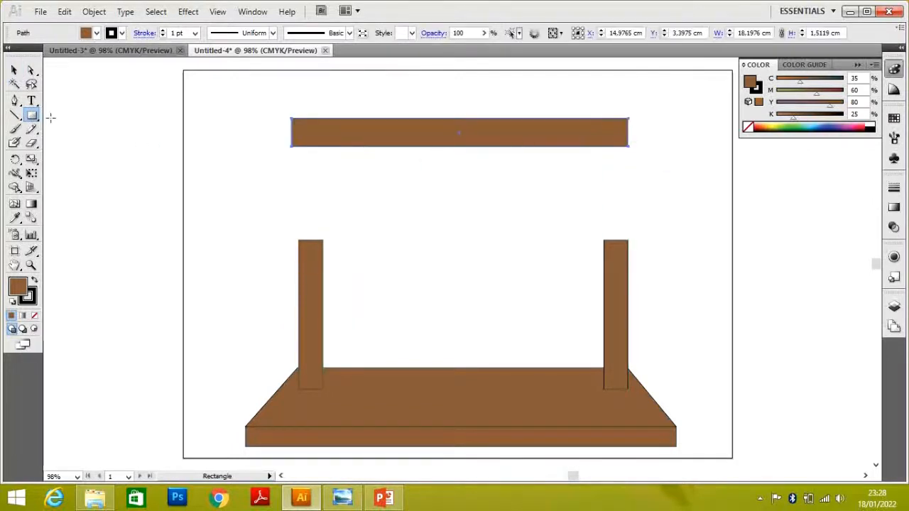
pyautogui.click(14, 71)
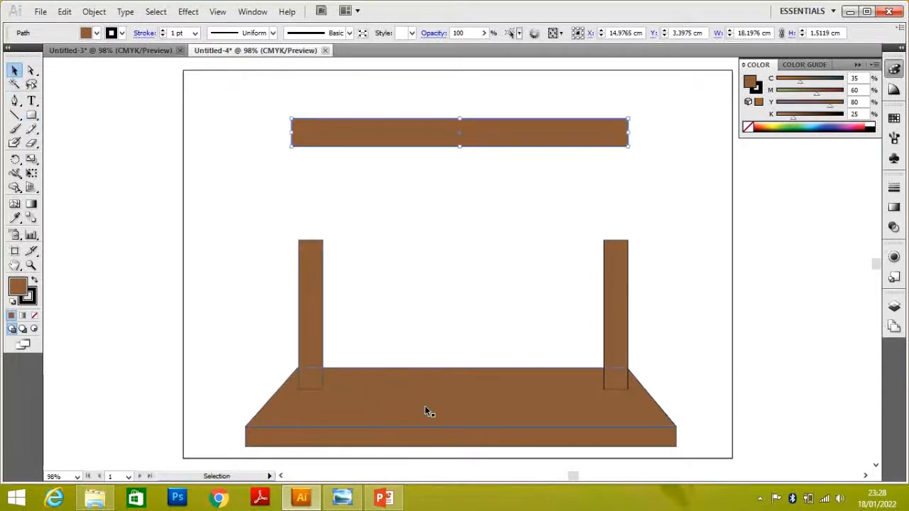
pyautogui.moveTo(460, 147); pyautogui.dragTo(460, 142)
pyautogui.click(98, 146)
# Draw a second brown rectangle about 18.2 × 3.1 cm directly beneath the roof bar, matching the bar's width
pyautogui.click(31, 116)
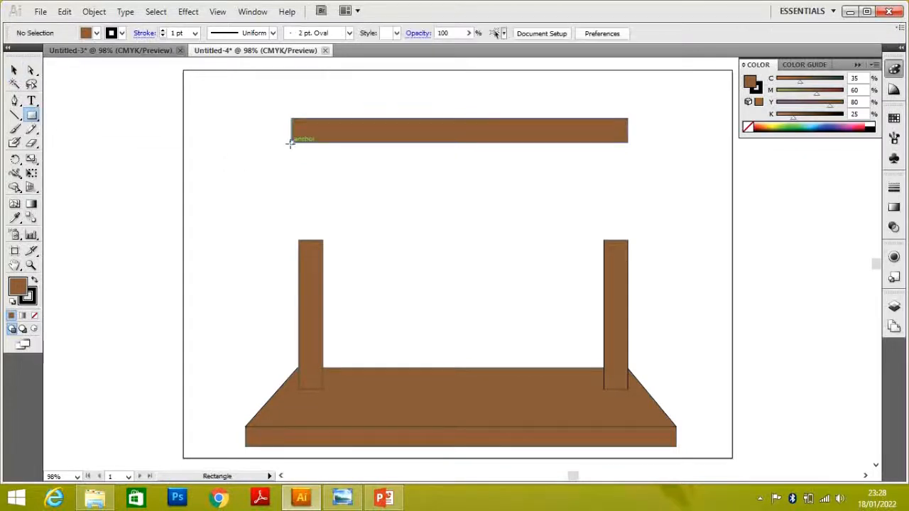
pyautogui.moveTo(291, 142); pyautogui.dragTo(628, 200)
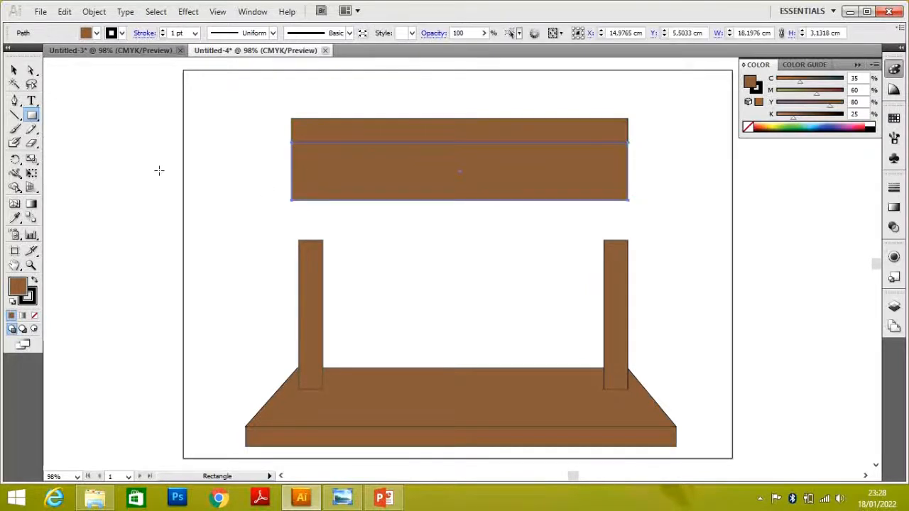
pyautogui.click(15, 70)
# Turn the lower roof rectangle into a trapezoid by moving its two bottom anchor points inward by similar amounts
pyautogui.click(32, 70)
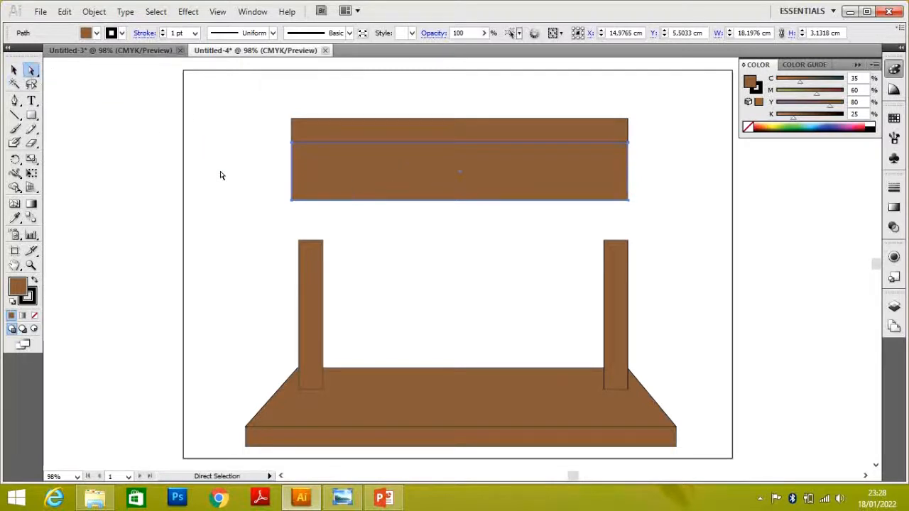
pyautogui.click(292, 200)
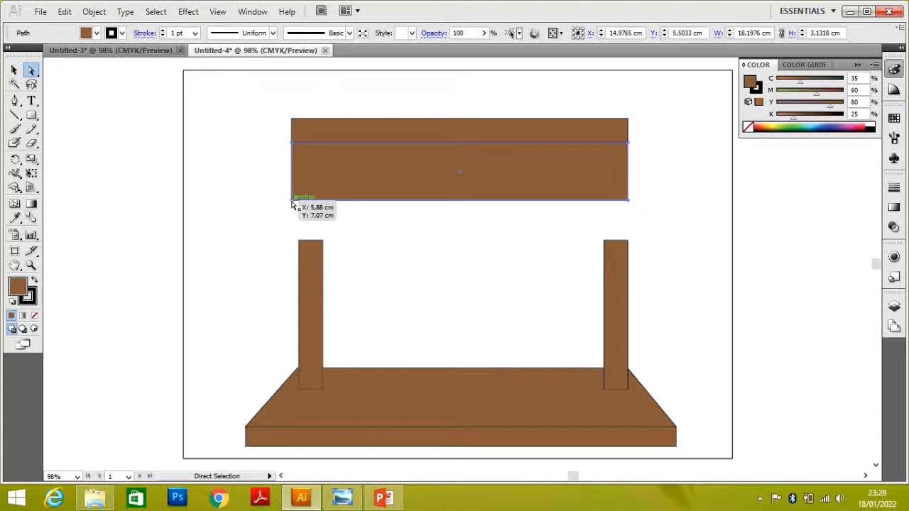
pyautogui.click(292, 201)
pyautogui.moveTo(292, 203)
pyautogui.mouseDown()
pyautogui.moveTo(319, 204)
pyautogui.moveTo(292, 202)
pyautogui.mouseUp()
pyautogui.click(293, 202)
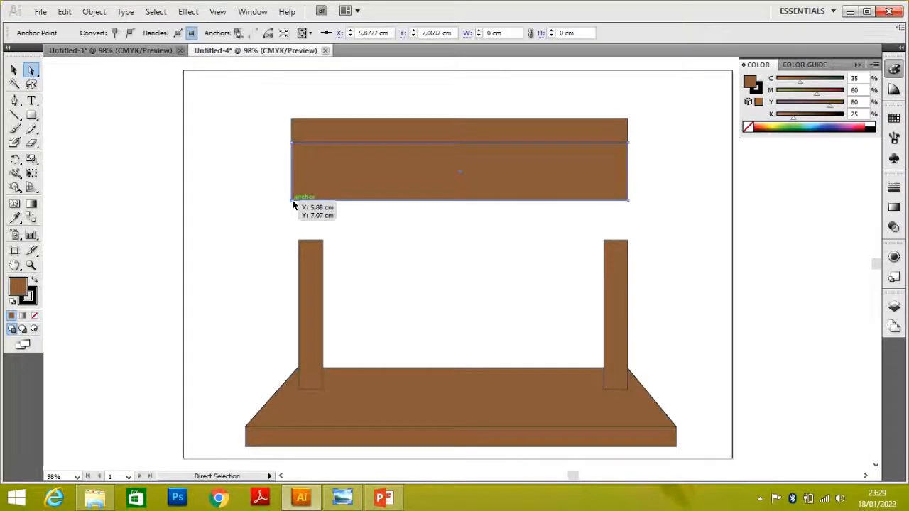
pyautogui.moveTo(297, 203); pyautogui.dragTo(324, 204)
pyautogui.moveTo(629, 205); pyautogui.dragTo(595, 204)
pyautogui.click(264, 185)
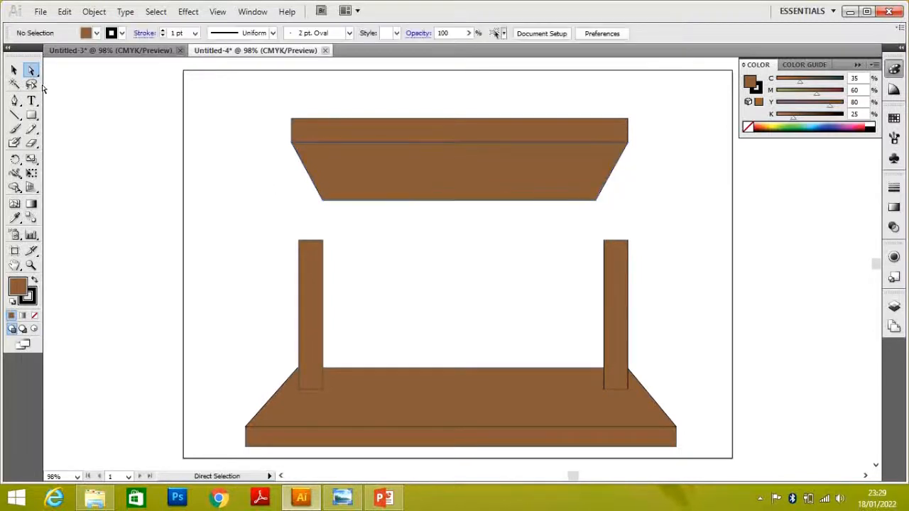
# Reduce the roof trapezoid's height by raising its lower edge while keeping its top edge on the roof bar
pyautogui.click(14, 70)
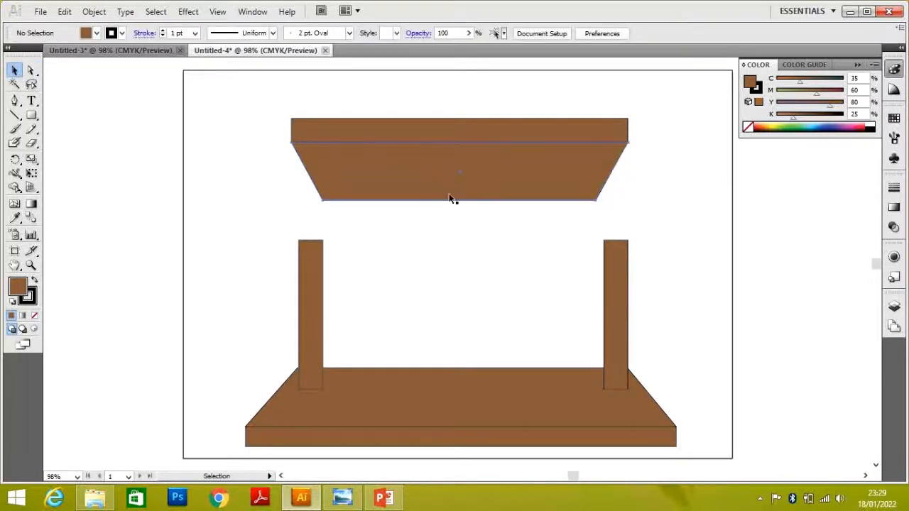
pyautogui.click(450, 198)
pyautogui.moveTo(461, 200); pyautogui.dragTo(459, 179)
pyautogui.click(452, 204)
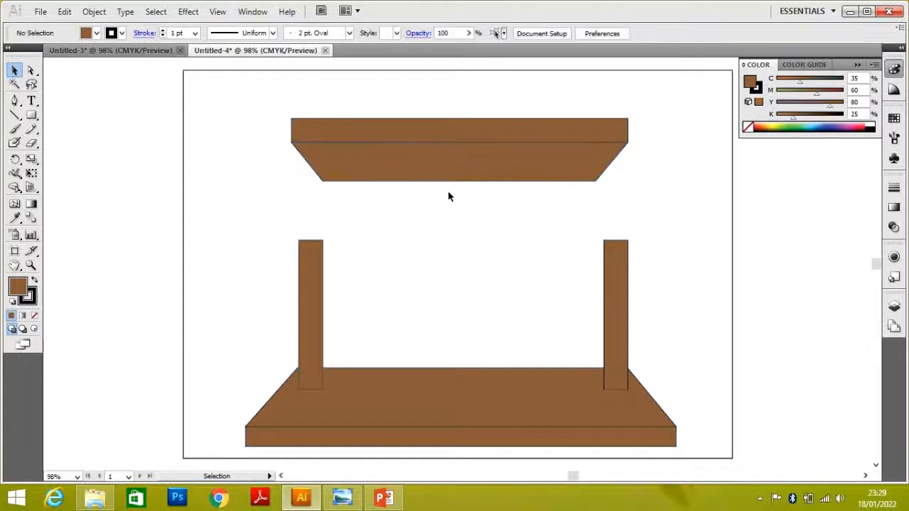
# Group the roof bar with its trapezoid and move the group down so its lower-left corner rests on the left pillar
pyautogui.moveTo(263, 104); pyautogui.dragTo(641, 200)
pyautogui.rightClick(544, 176)
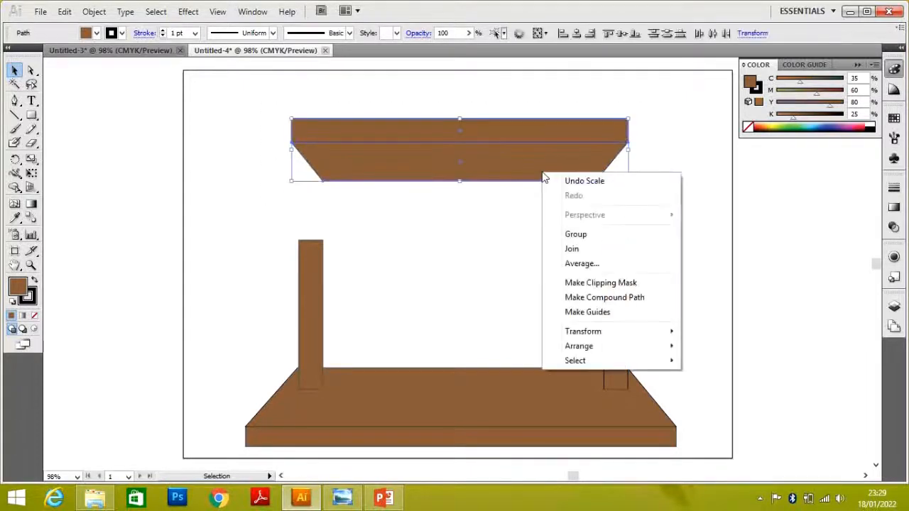
pyautogui.click(590, 234)
pyautogui.moveTo(544, 163); pyautogui.dragTo(519, 221)
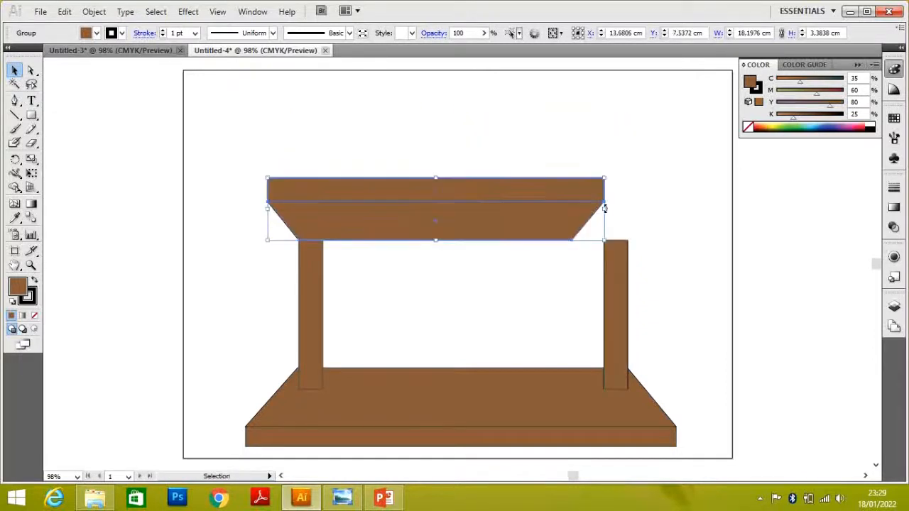
# Widen the roof group on both sides until its lower corners line up with the outer edges of the two pillars
pyautogui.moveTo(604, 209); pyautogui.dragTo(632, 208)
pyautogui.moveTo(652, 208); pyautogui.dragTo(664, 207)
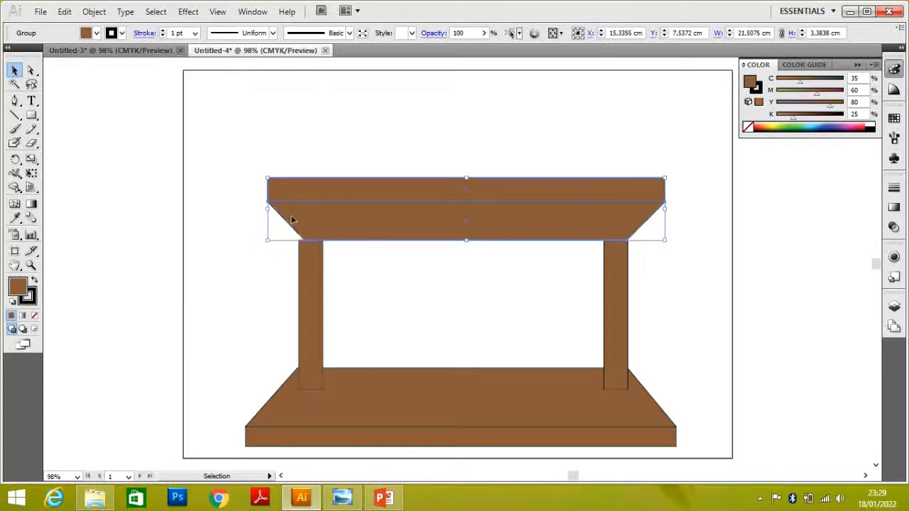
pyautogui.moveTo(267, 208); pyautogui.dragTo(262, 208)
pyautogui.click(509, 287)
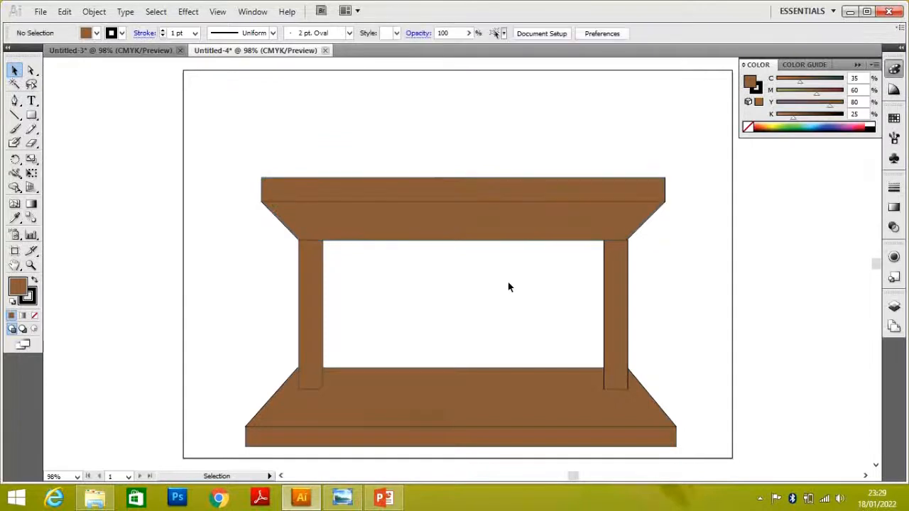
# Draw a blue wall rectangle filling the opening between the pillars and recolor both pillars pink (C 0, M 100, Y 0, K 0)
pyautogui.click(31, 116)
pyautogui.moveTo(323, 242); pyautogui.dragTo(604, 368)
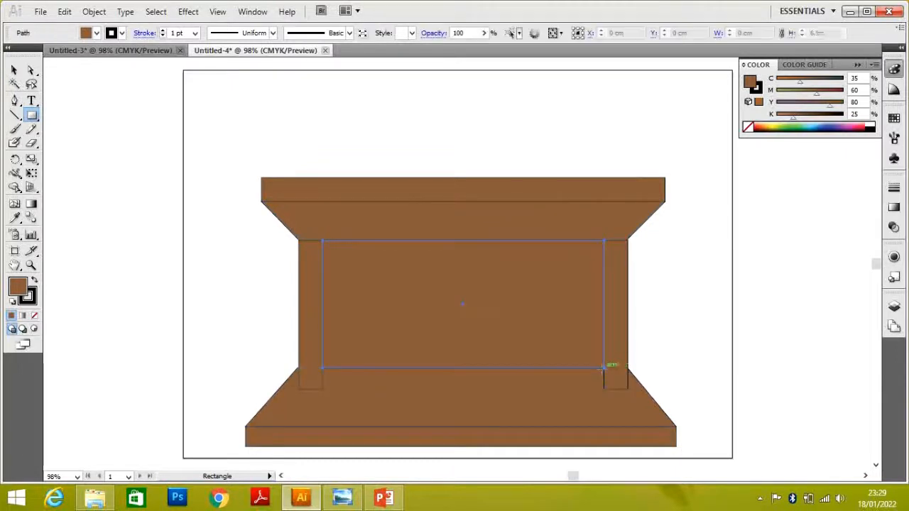
pyautogui.click(97, 33)
pyautogui.click(96, 54)
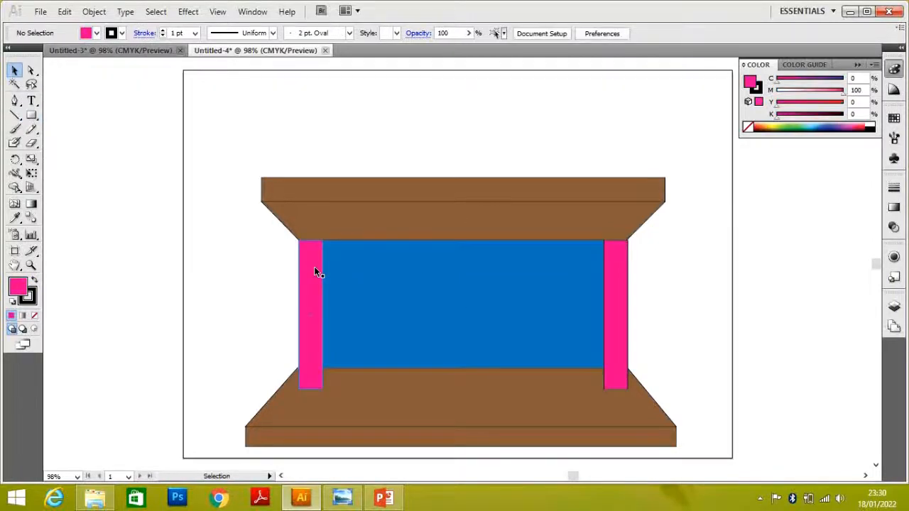
# Check the reference image again and view the finished first house in the Untitled-3 document
pyautogui.click(342, 497)
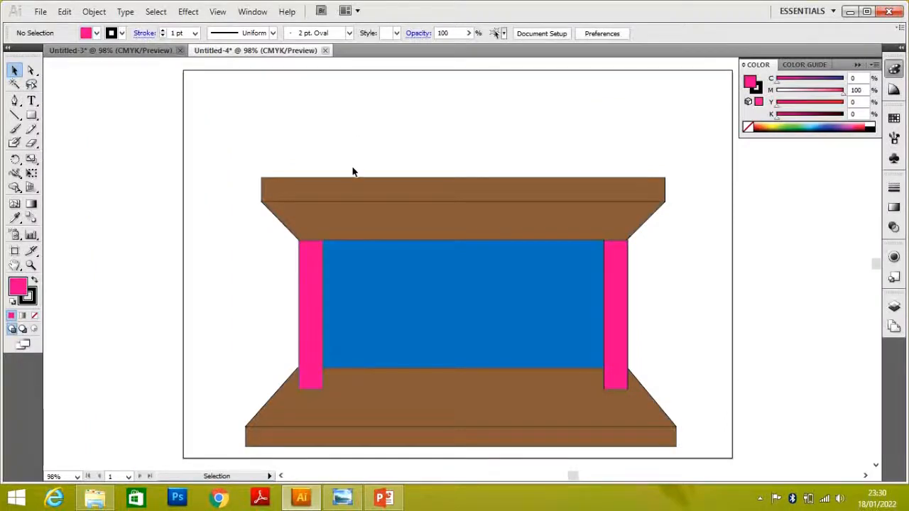
pyautogui.click(110, 50)
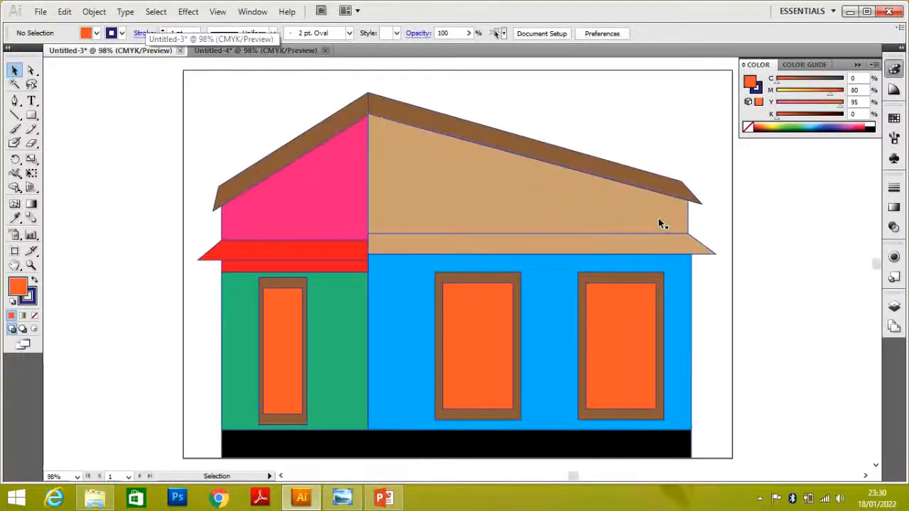